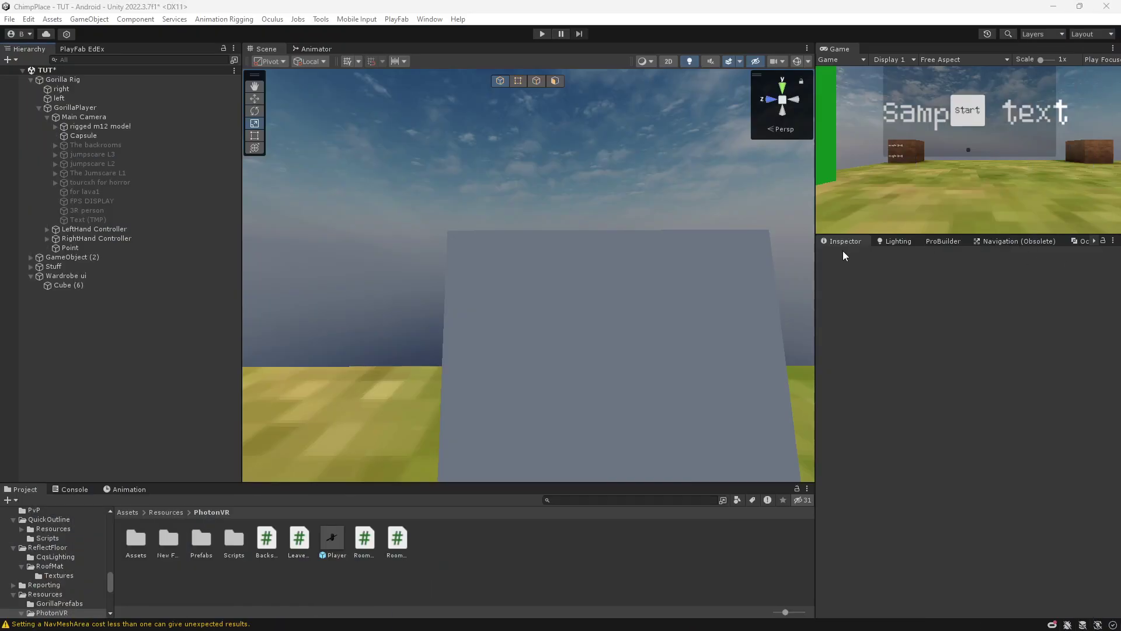
- Add a UI Panel, with its Canvas, under Cube (6) in the Wardrobe ui object
click(54, 278)
click(58, 283)
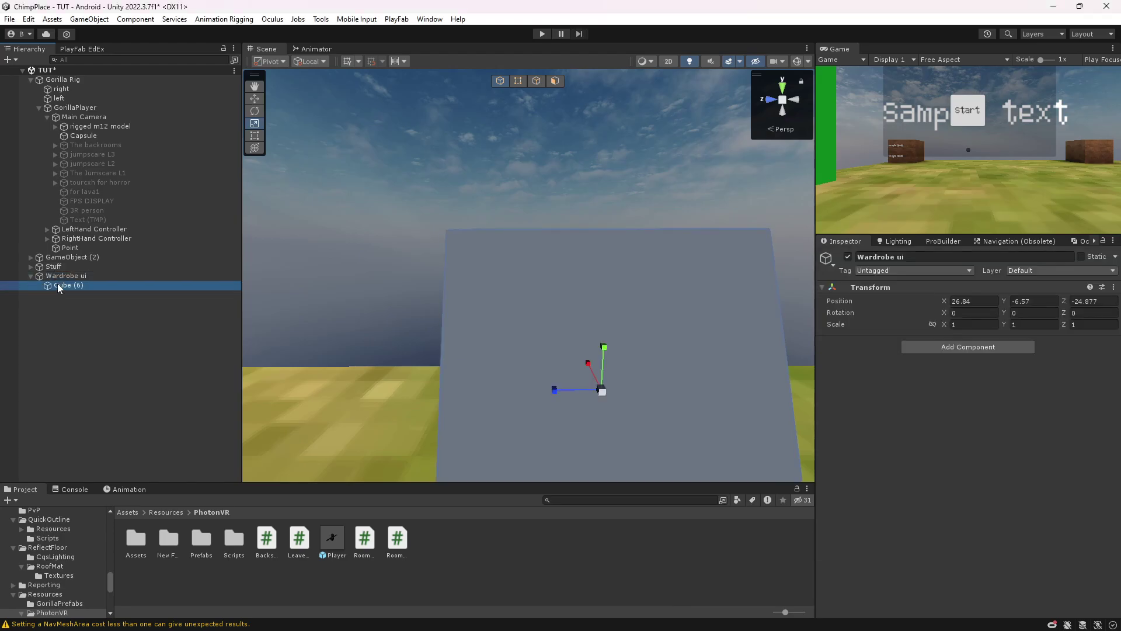
click(255, 98)
alt+drag(478, 304, 507, 298)
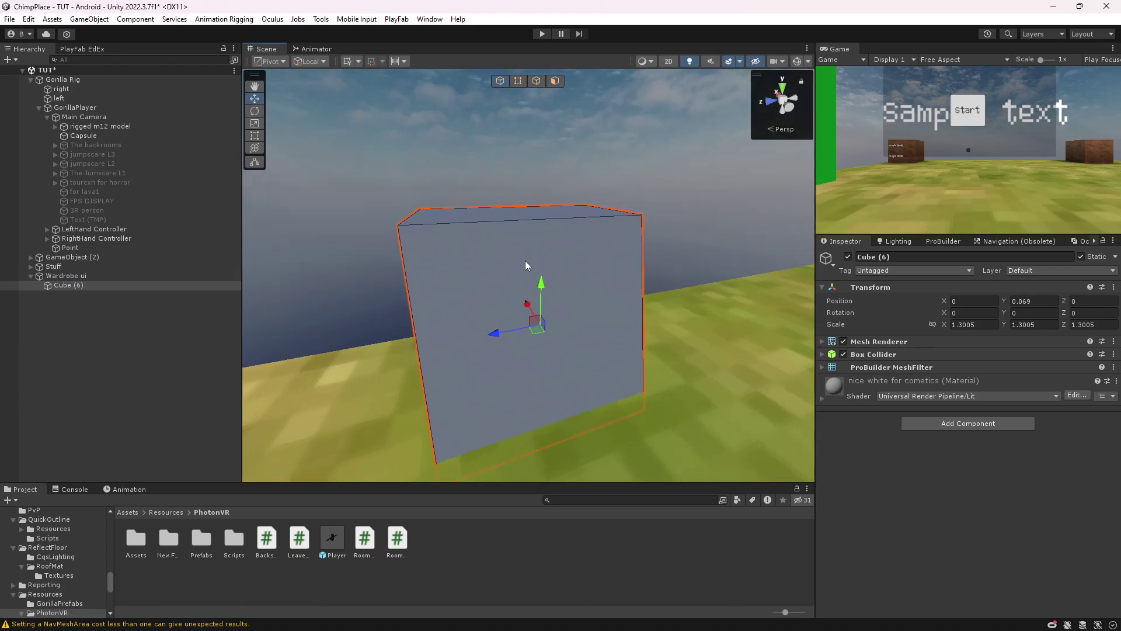
right_click(57, 289)
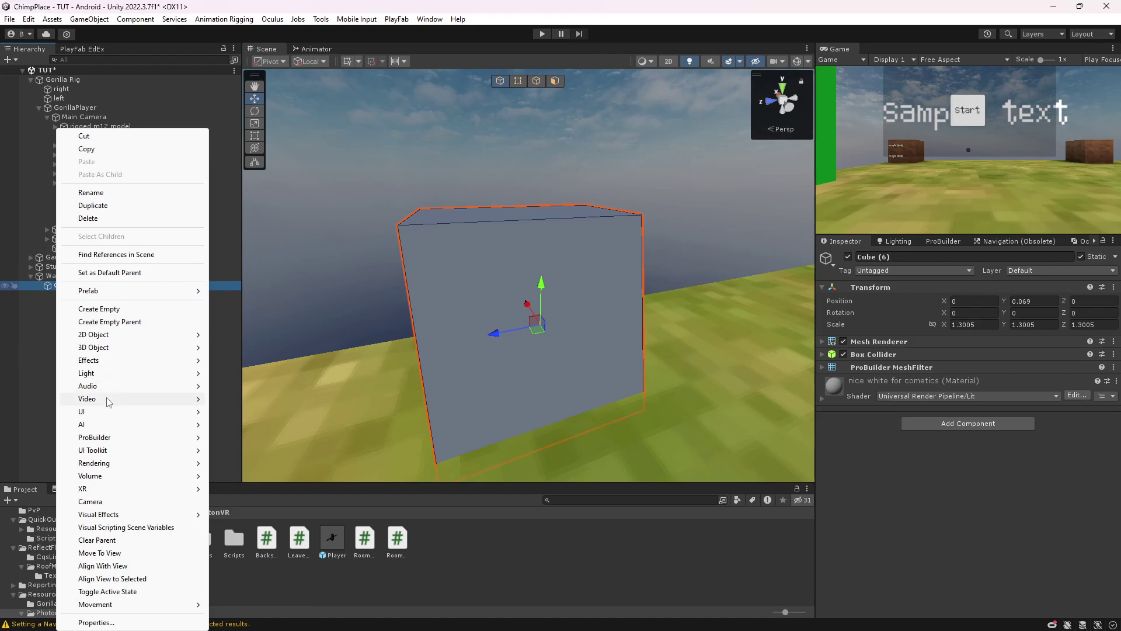
mouse_move(130, 414)
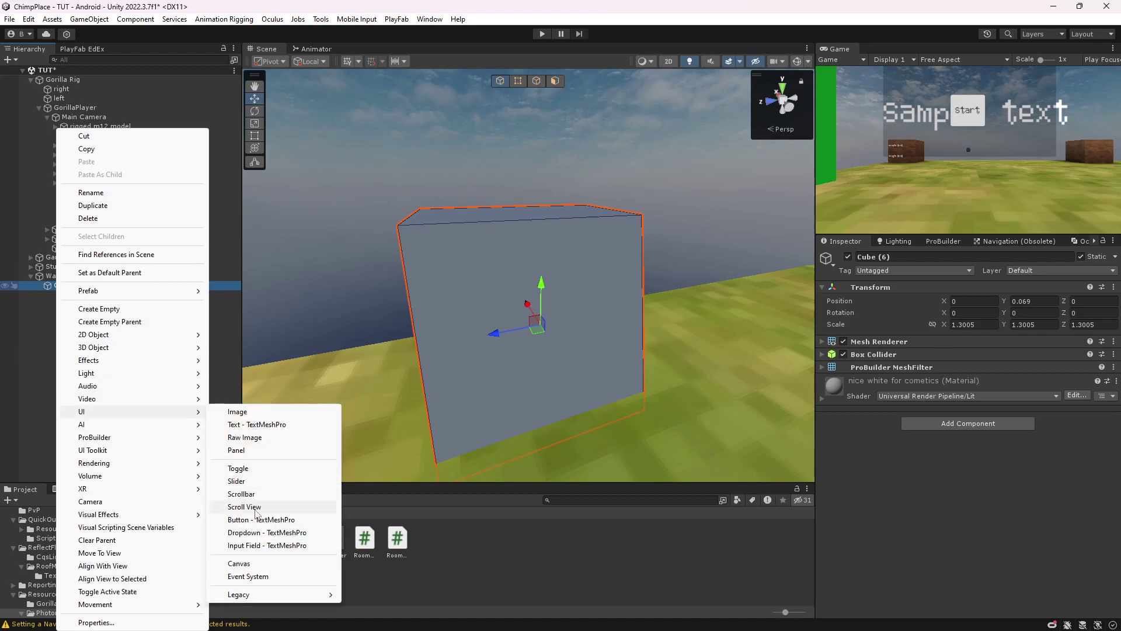
click(237, 450)
scroll(472, 308, down, 3)
- Set the new Canvas's Render Mode to World Space
click(75, 294)
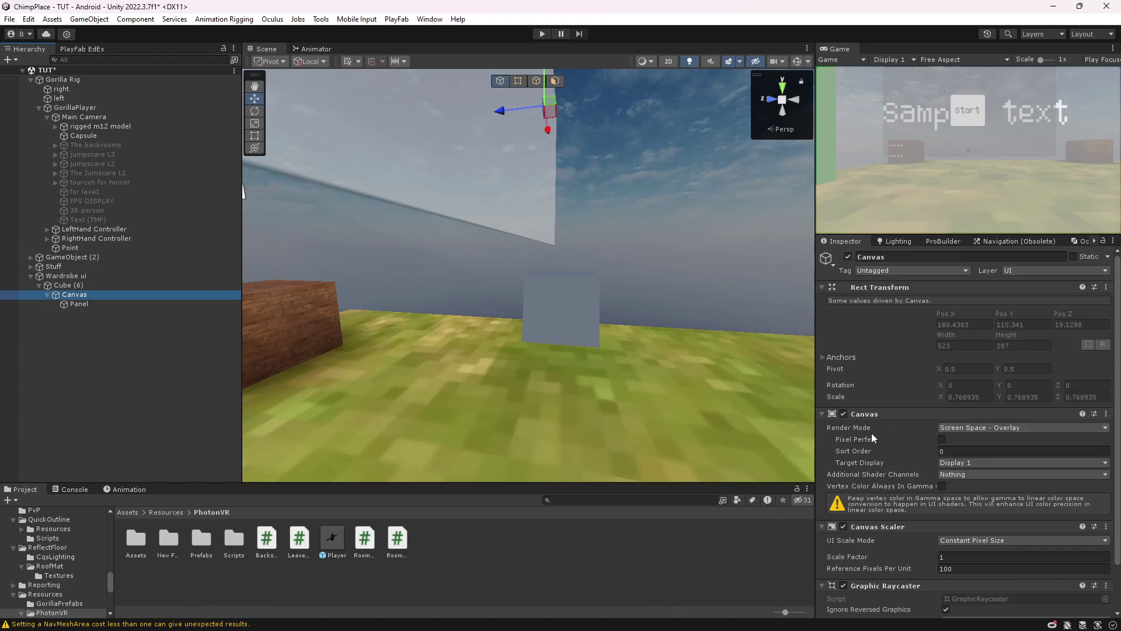
click(1022, 428)
click(969, 465)
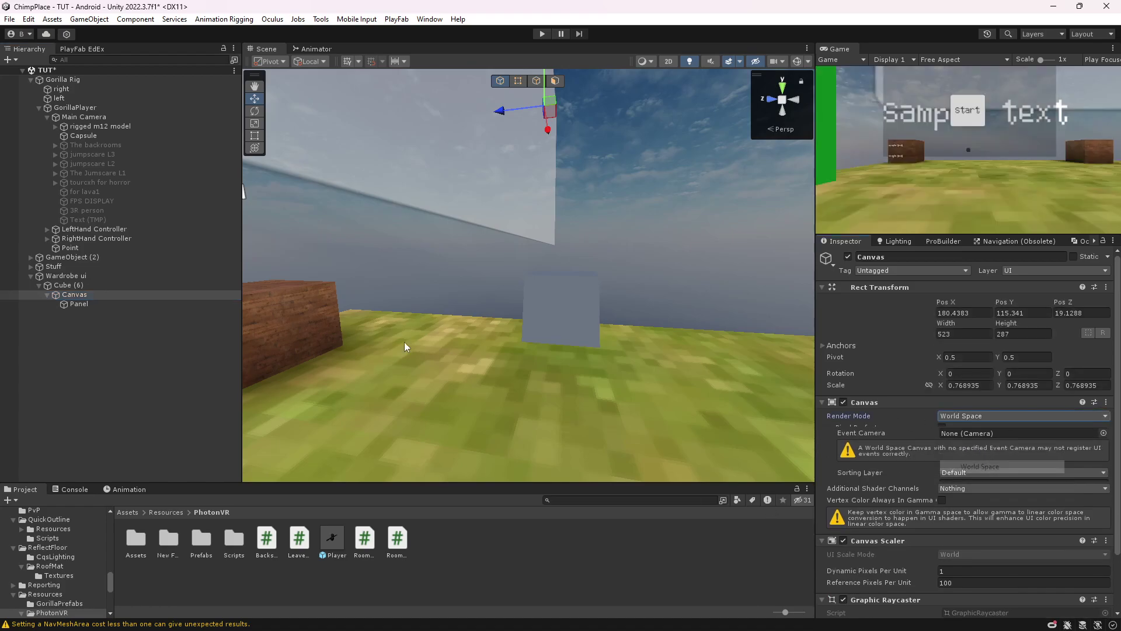
- Rename the Panel to Home
click(78, 304)
click(889, 257)
text(Home)
key(Return)
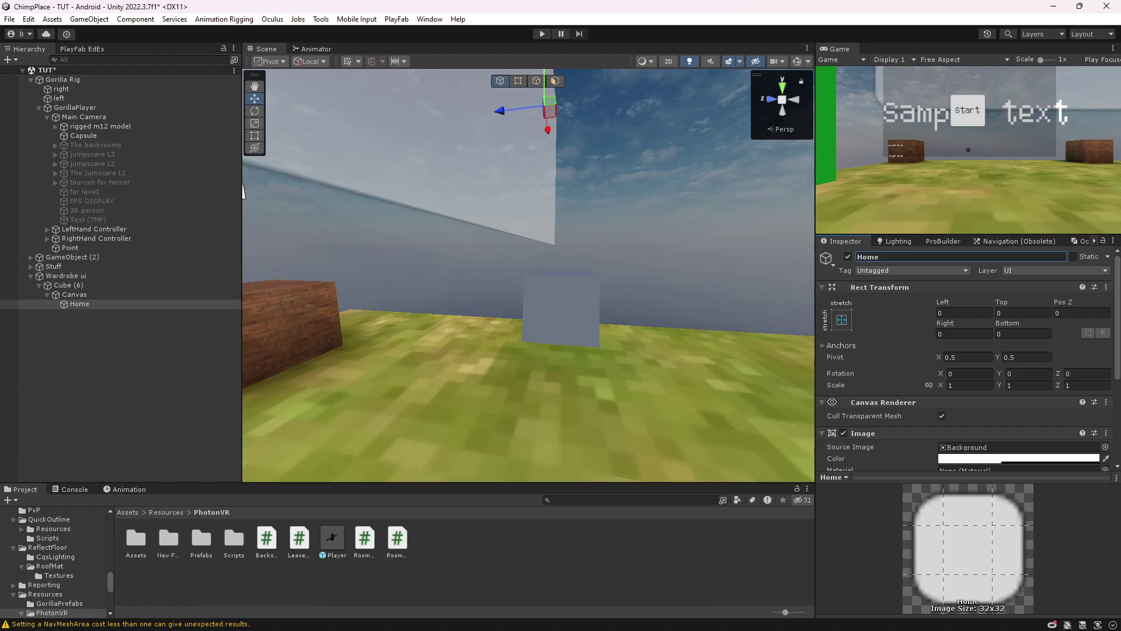
- Make the Home panel's Image colour black with alpha 163
click(244, 191)
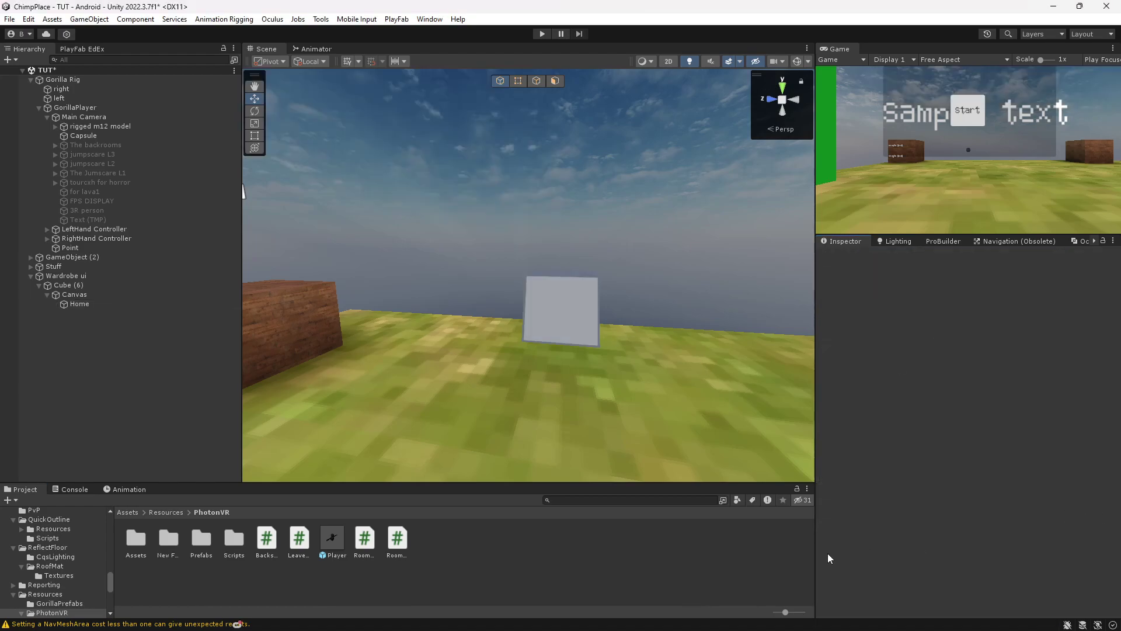
right_drag(447, 257, 442, 263)
click(69, 306)
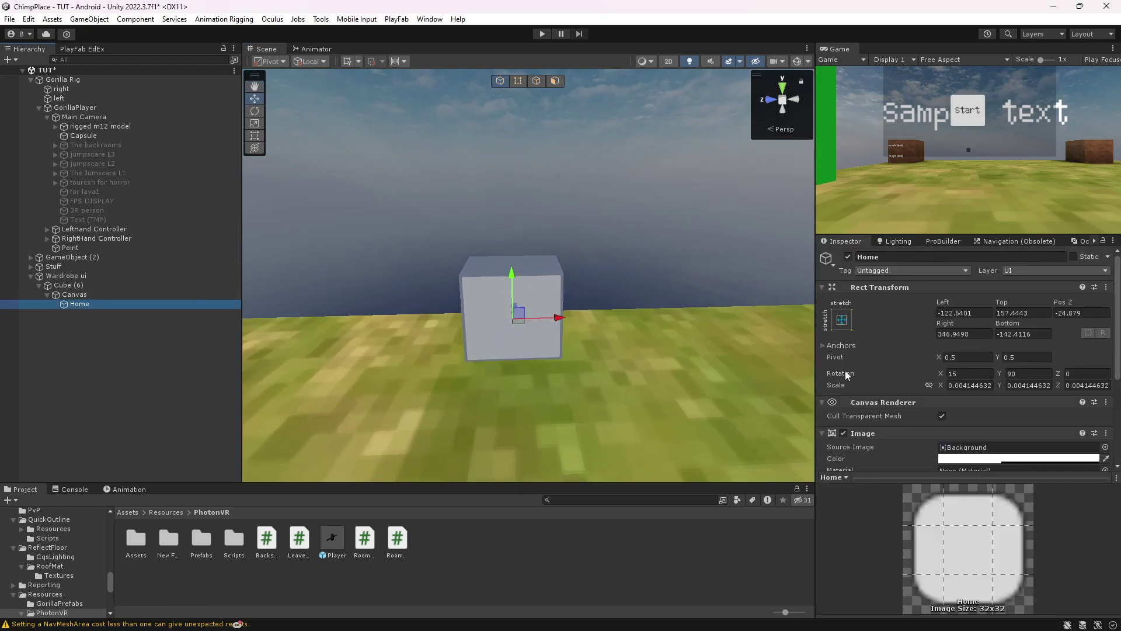
click(1019, 459)
drag(1048, 441, 1050, 516)
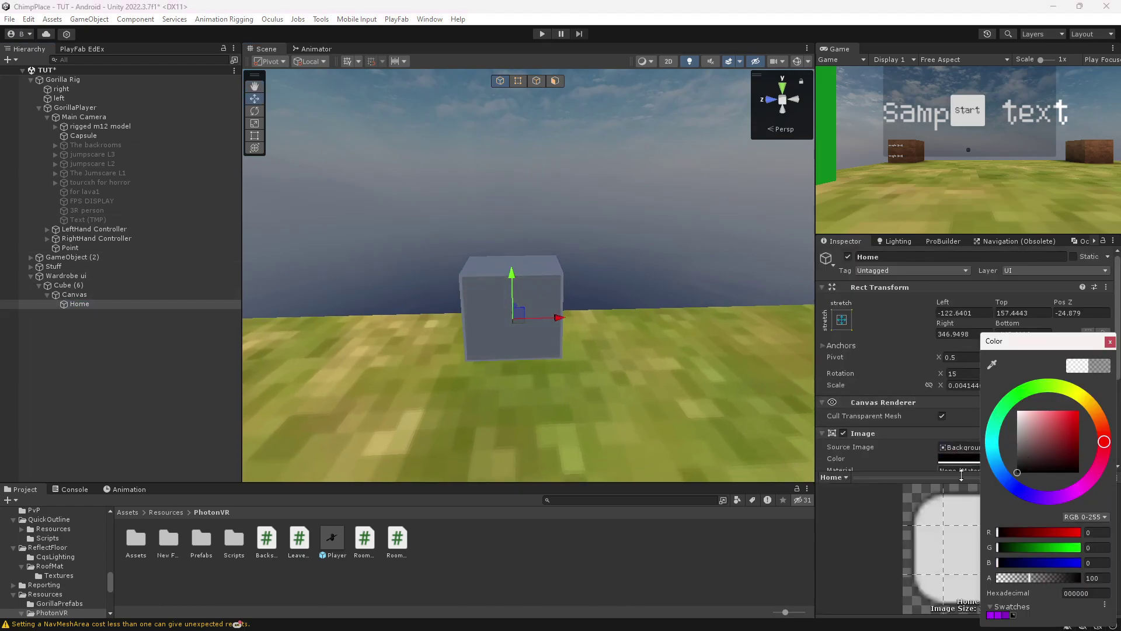
drag(1031, 580, 1050, 580)
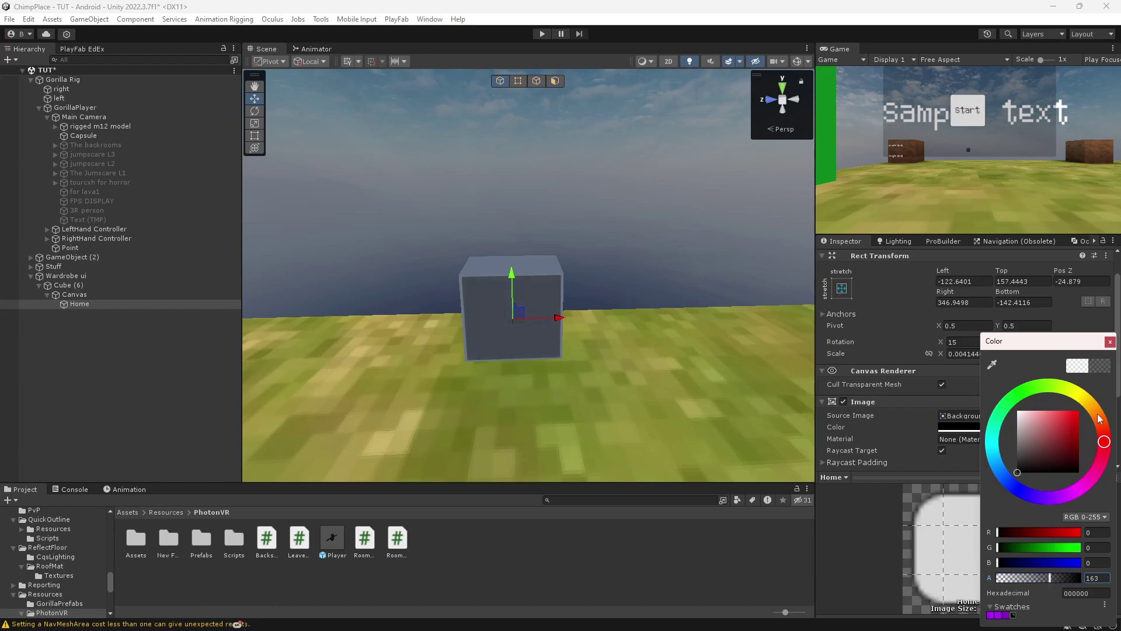
click(1109, 341)
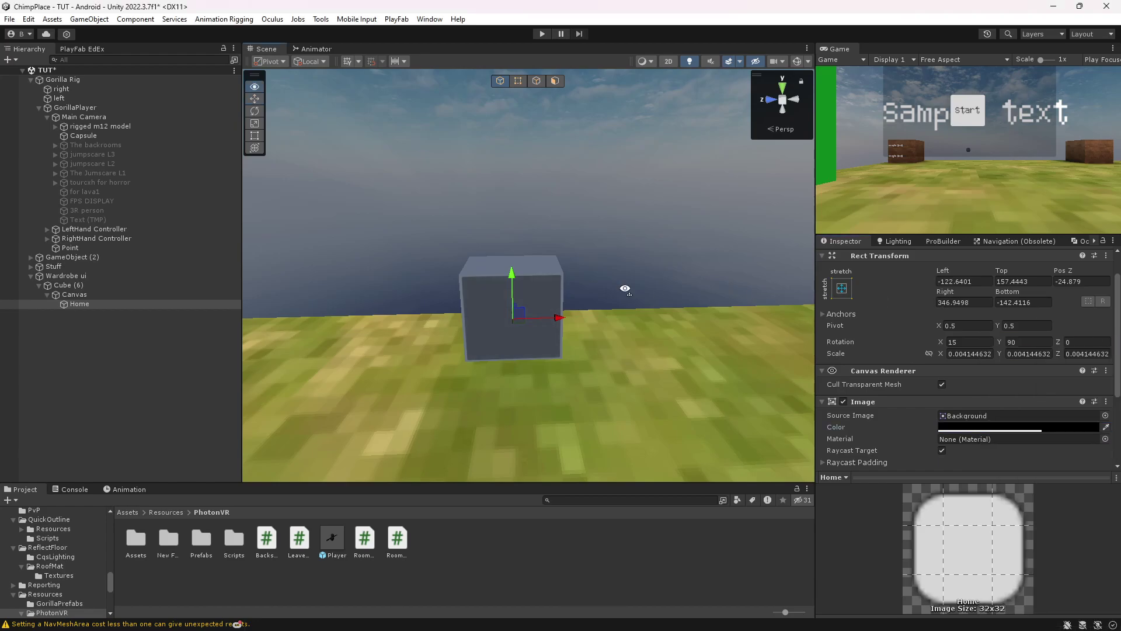
- Add a TextMeshPro button under the Home panel
key(f)
right_click(100, 302)
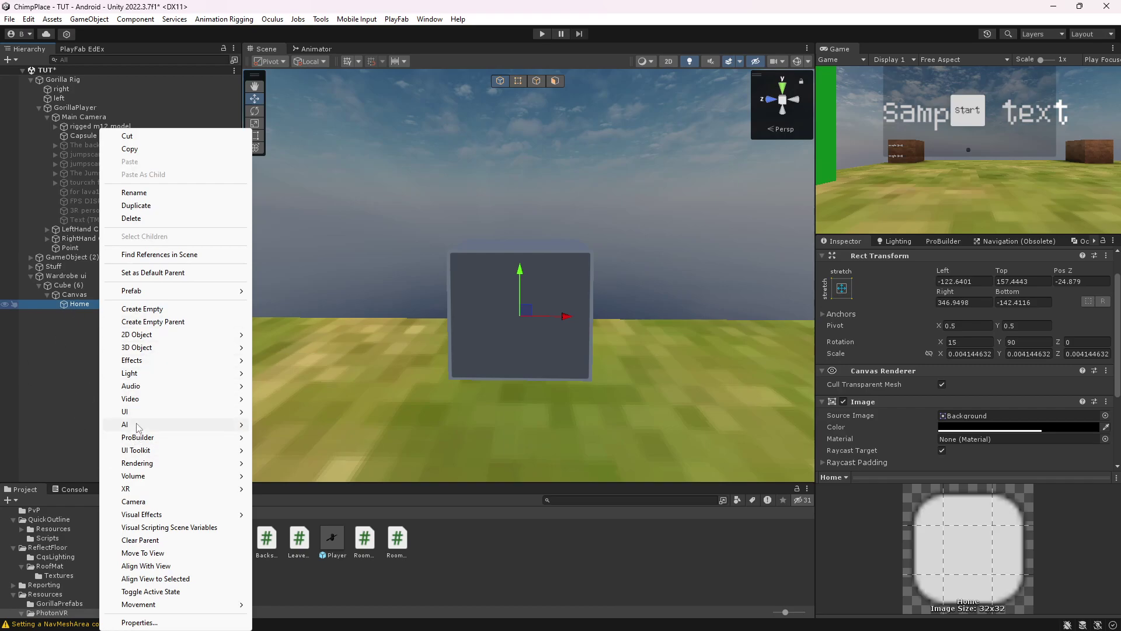
mouse_move(233, 412)
click(303, 519)
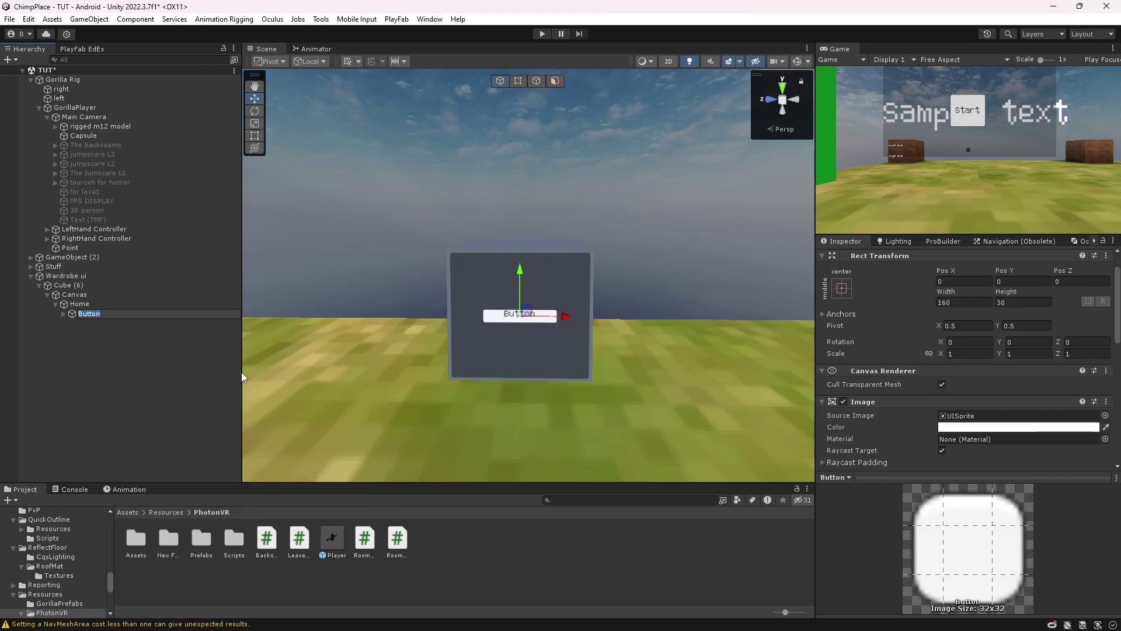
- Stretch the button to height 135.7 and move it to the panel's upper left
click(254, 136)
drag(513, 311, 421, 251)
click(255, 126)
click(255, 99)
drag(525, 285, 488, 270)
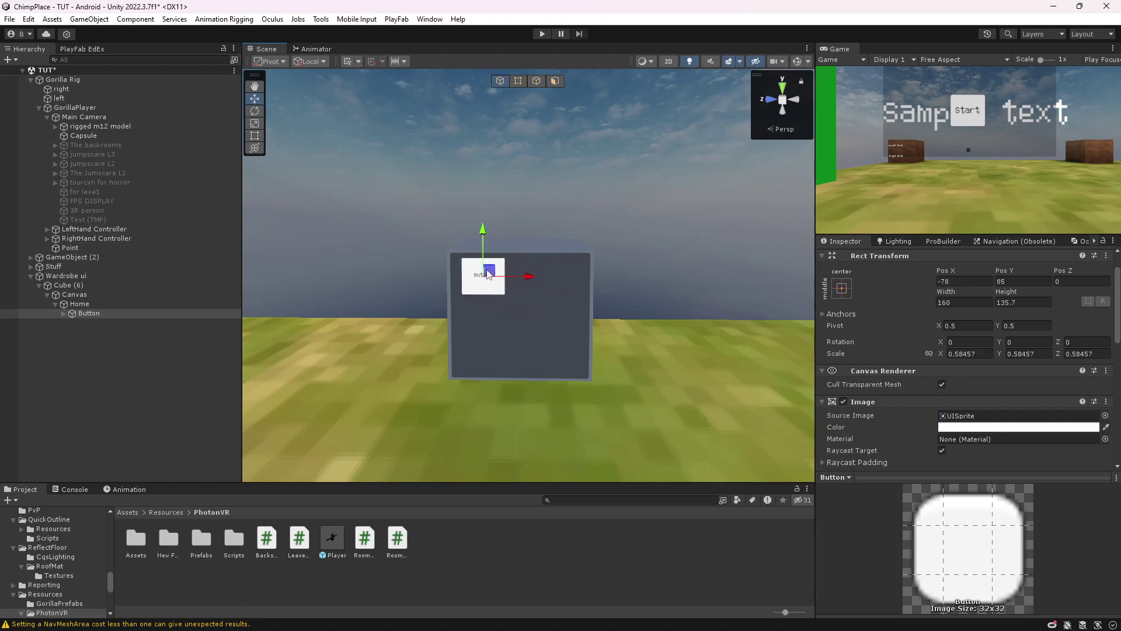
- Change the button's label text to Head and enlarge the label
click(63, 314)
click(85, 323)
click(885, 452)
text(H)
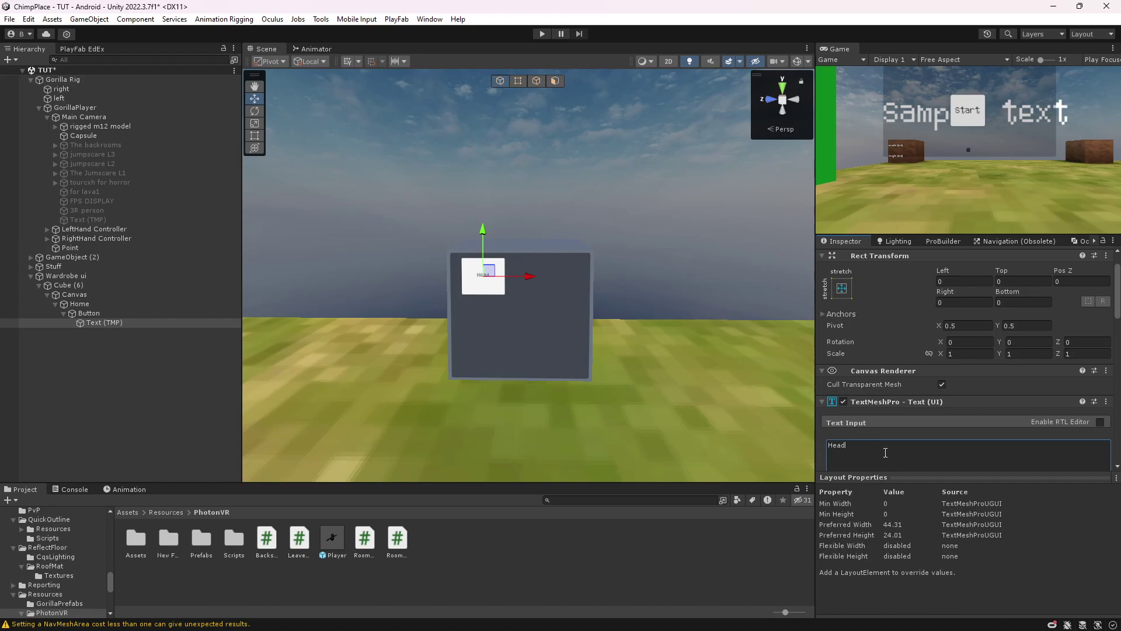
text(ead)
click(254, 124)
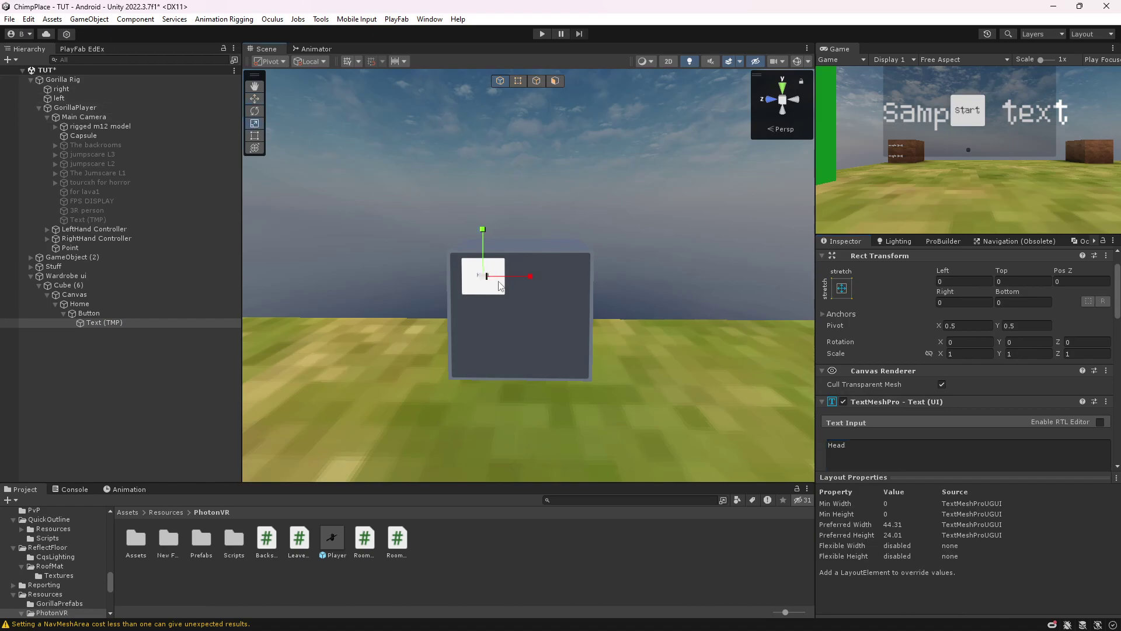
drag(500, 279, 516, 264)
click(69, 314)
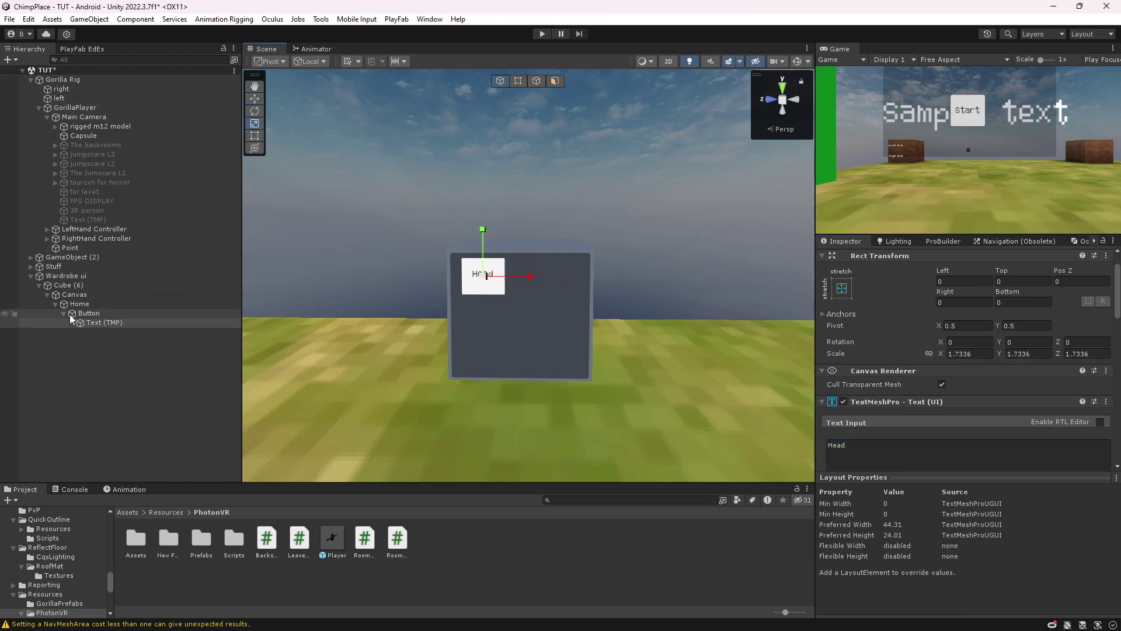
click(254, 98)
- Duplicate the Head button to the upper right and relabel it Body
key(ctrl+d)
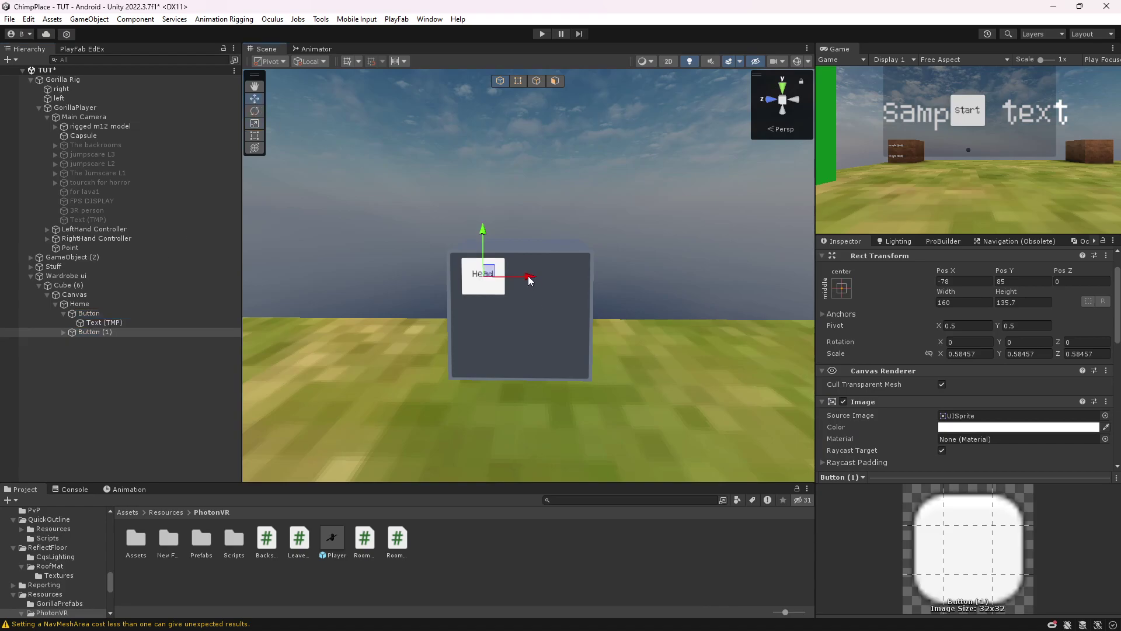
drag(529, 276, 602, 286)
click(63, 332)
click(98, 342)
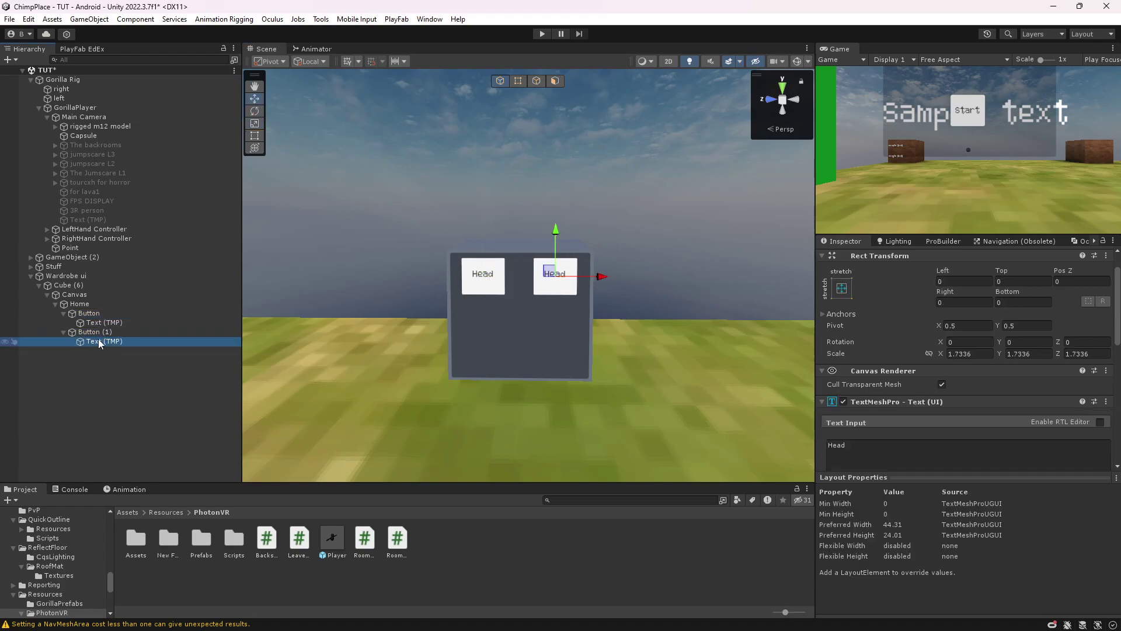
click(845, 447)
text(Bo)
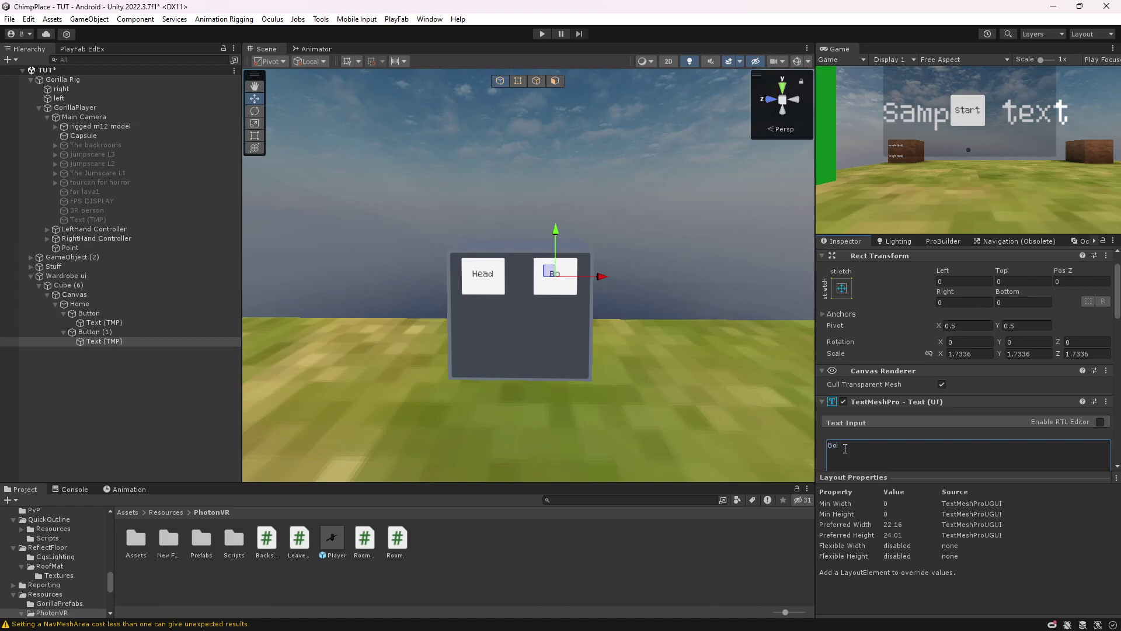
text(dy)
- Duplicate the Head and Body buttons into a lower row under Home
click(62, 313)
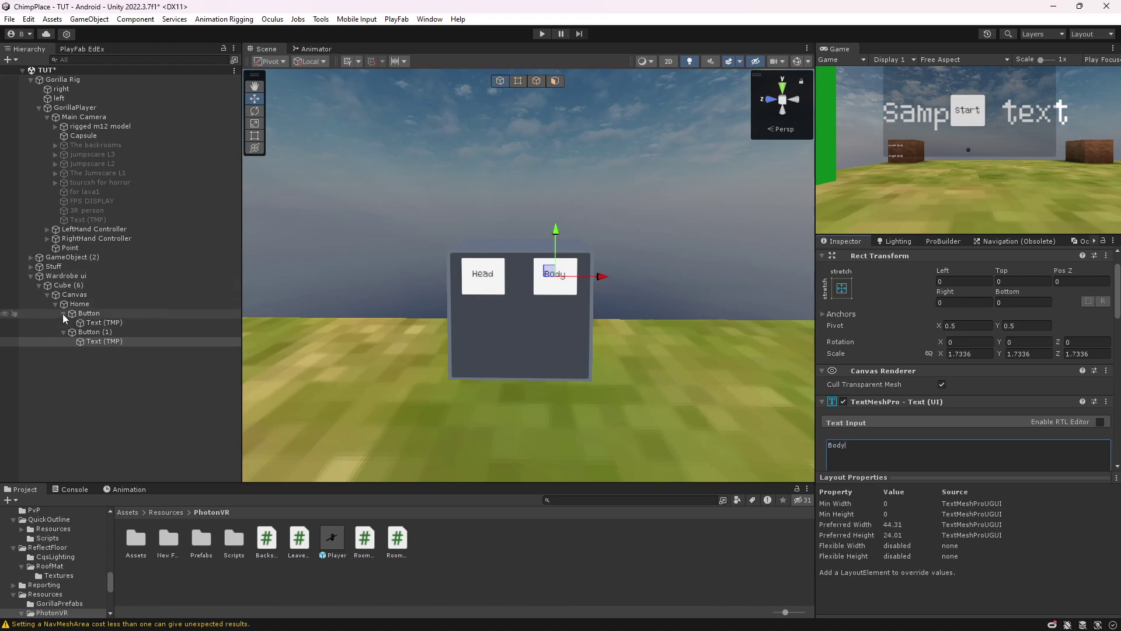
click(63, 323)
shift+click(66, 322)
key(ctrl+d)
drag(556, 242, 562, 302)
drag(148, 324, 110, 306)
- Relabel the lower copies Face and Holdable
click(58, 333)
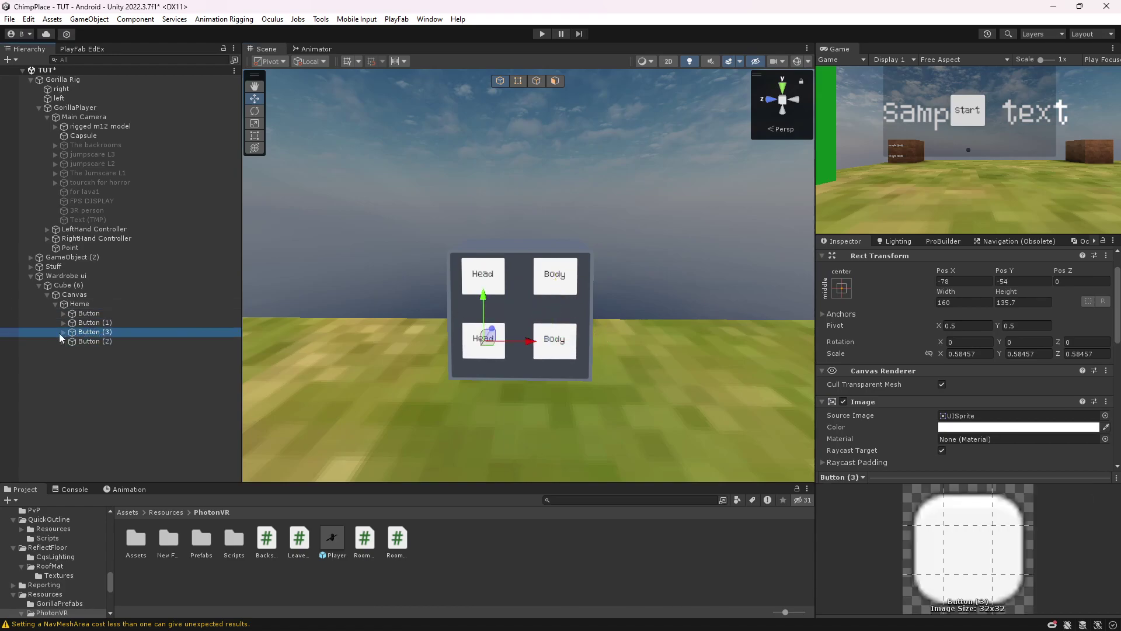
click(63, 331)
click(80, 341)
click(892, 450)
text(Face)
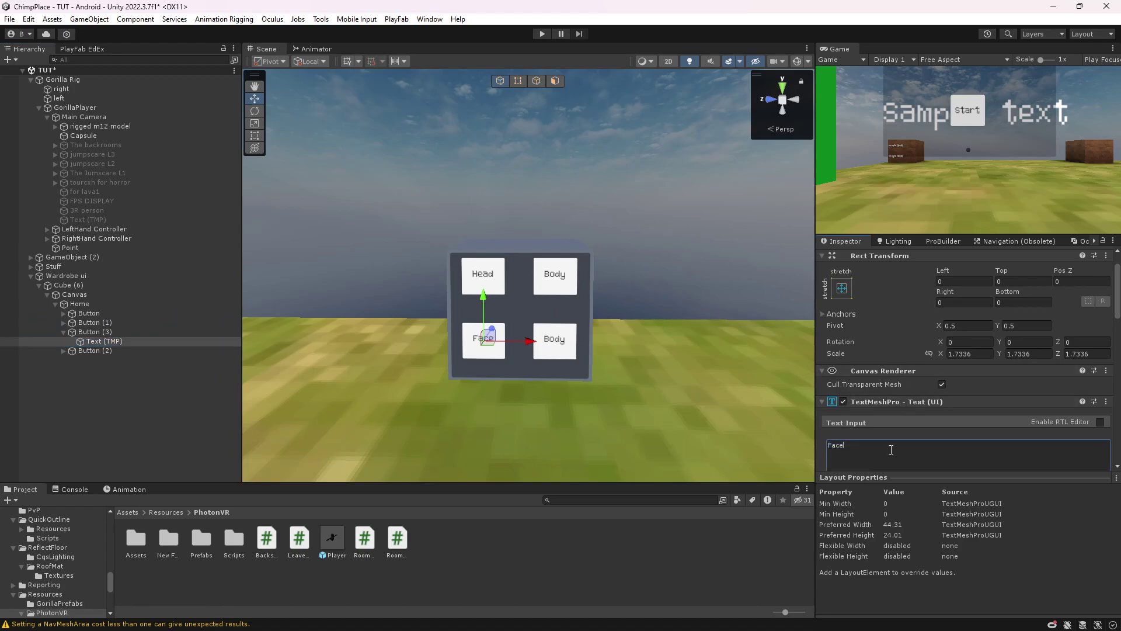
click(63, 350)
click(104, 359)
click(854, 454)
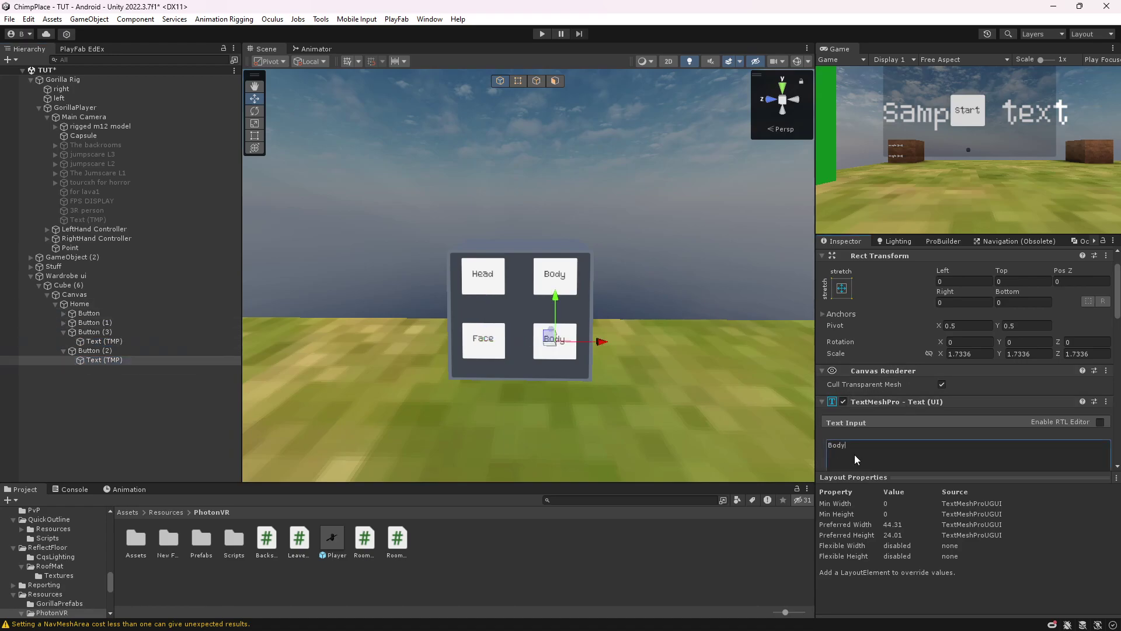
text(Holdable)
- Shrink the Holdable label slightly so it fits its button
click(255, 123)
drag(555, 340, 552, 347)
click(63, 332)
click(63, 341)
- Duplicate the Home page as Head Page and deactivate Home
click(73, 305)
click(56, 304)
key(ctrl+d)
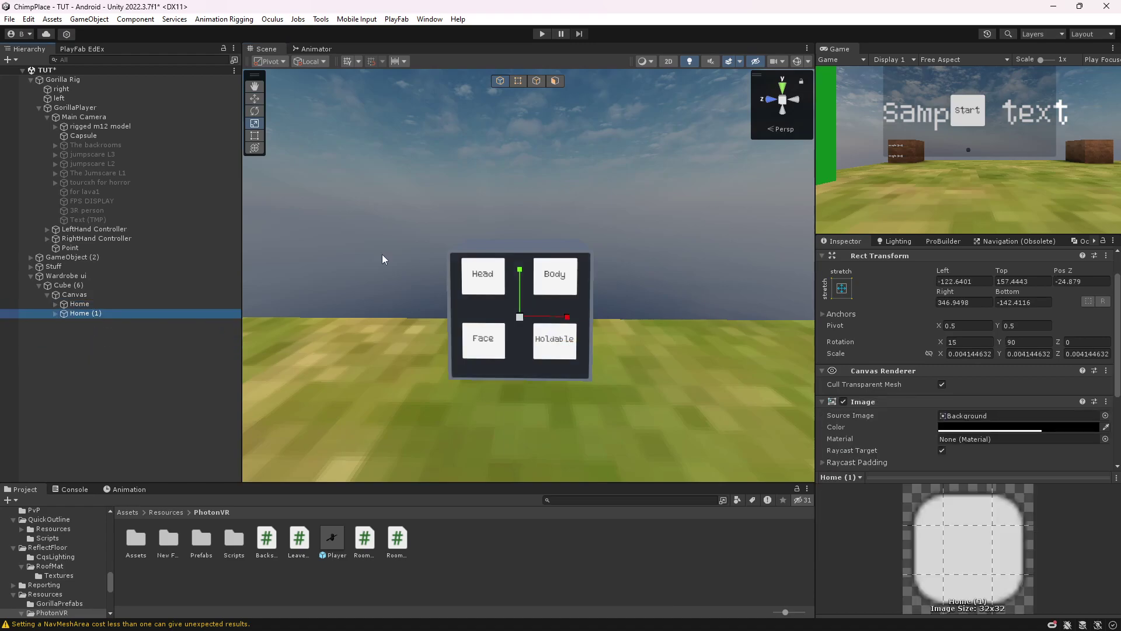
scroll(865, 258, up, 2)
click(889, 256)
text(Head Page)
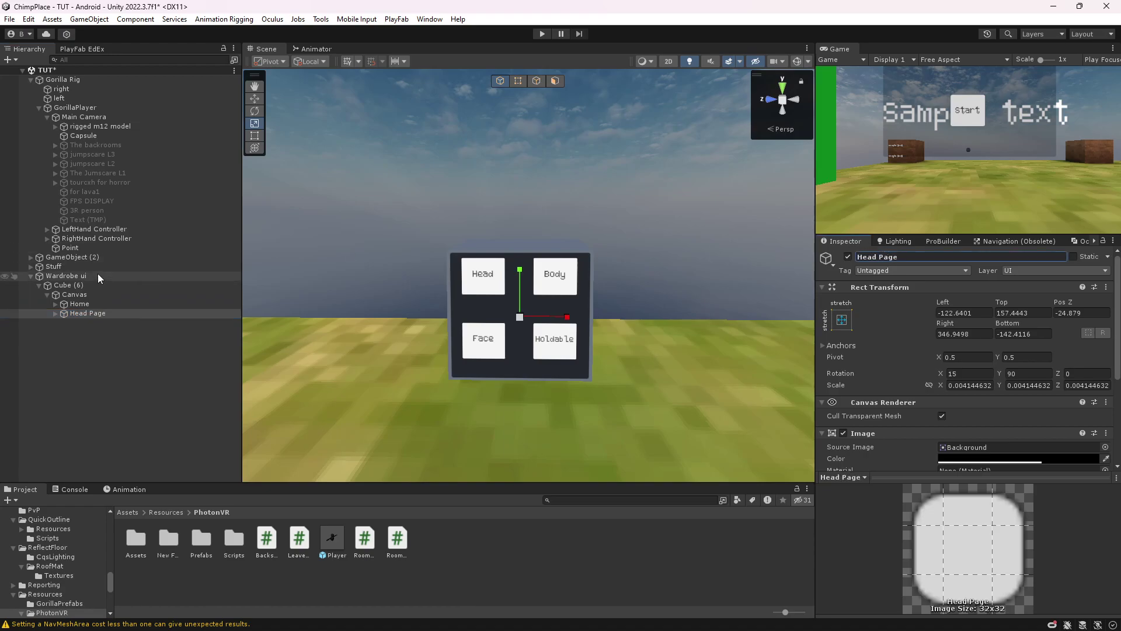
click(157, 303)
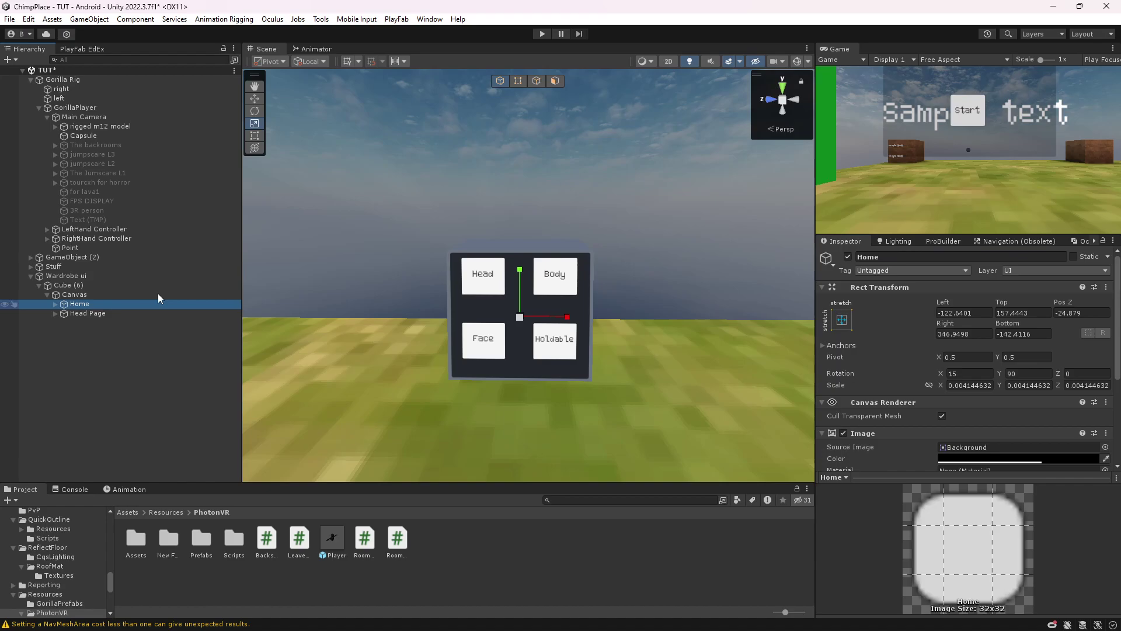
click(848, 257)
- Delete the Body, Face and Holdable buttons from Head Page
click(52, 313)
click(56, 313)
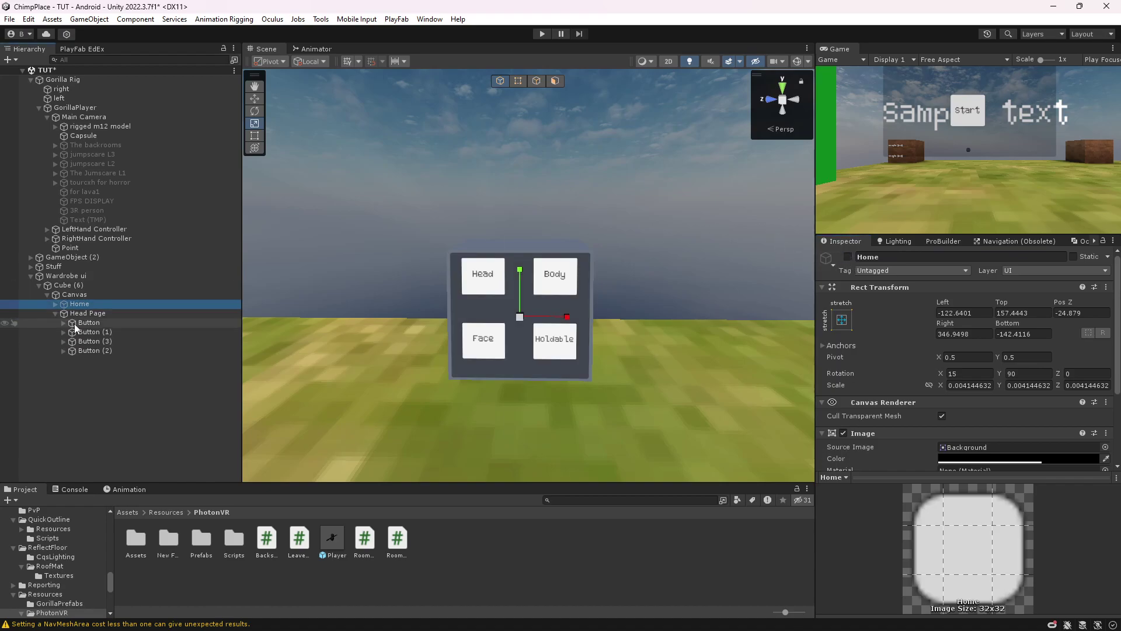
click(75, 323)
click(82, 333)
shift+click(86, 348)
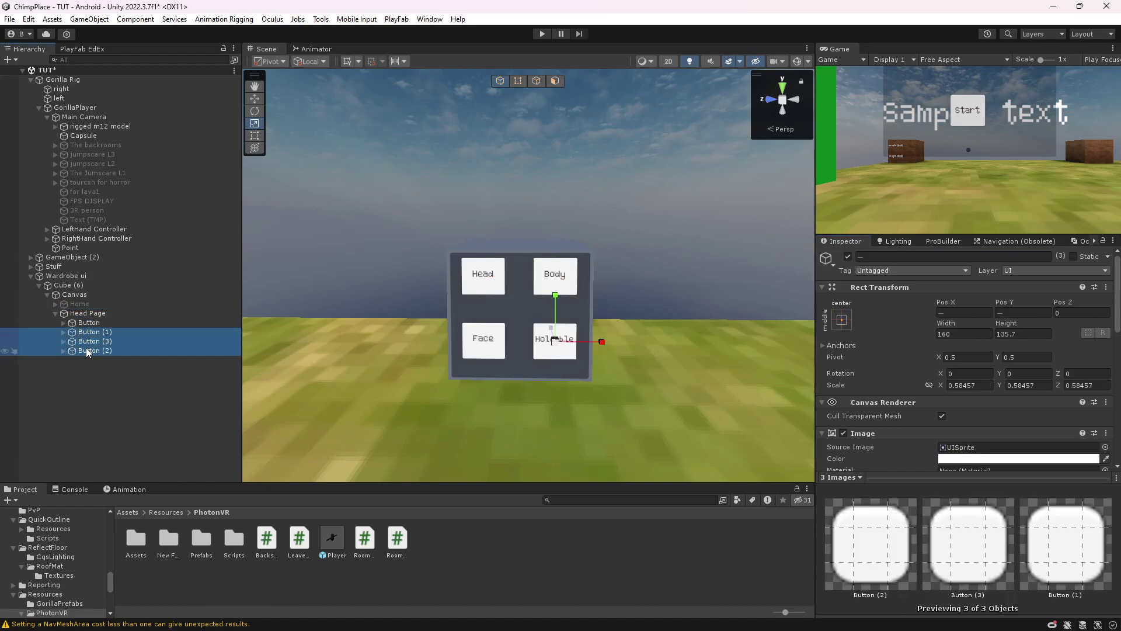
key(Delete)
- Shrink the Head button to about 0.39 and move it toward the upper left
click(83, 323)
key(f)
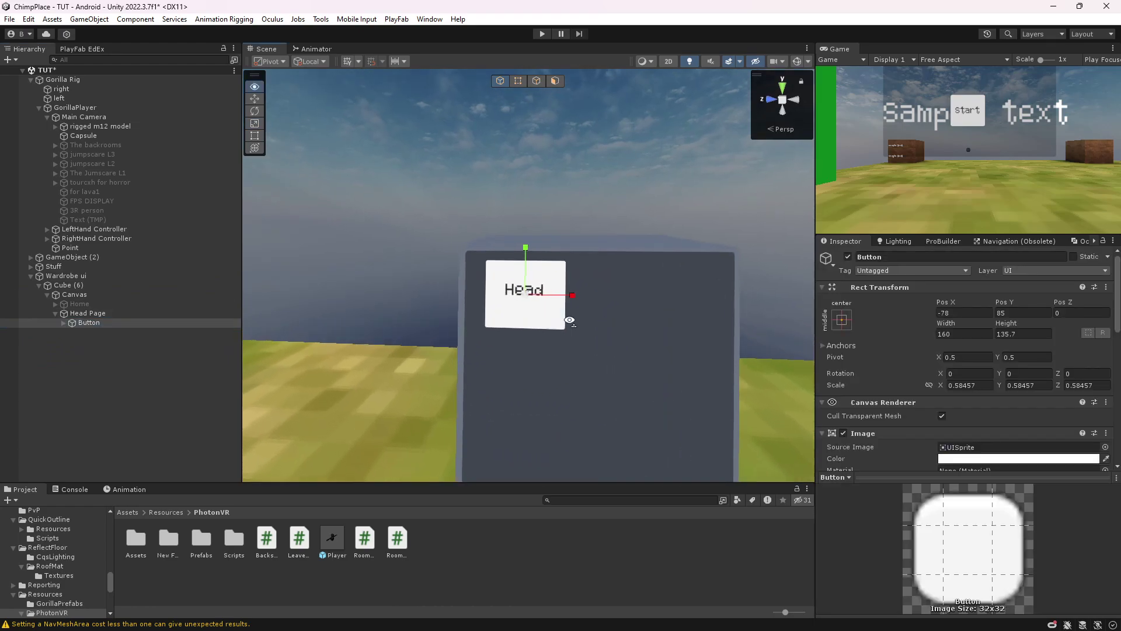
drag(544, 302, 518, 279)
click(552, 298)
click(255, 98)
click(73, 325)
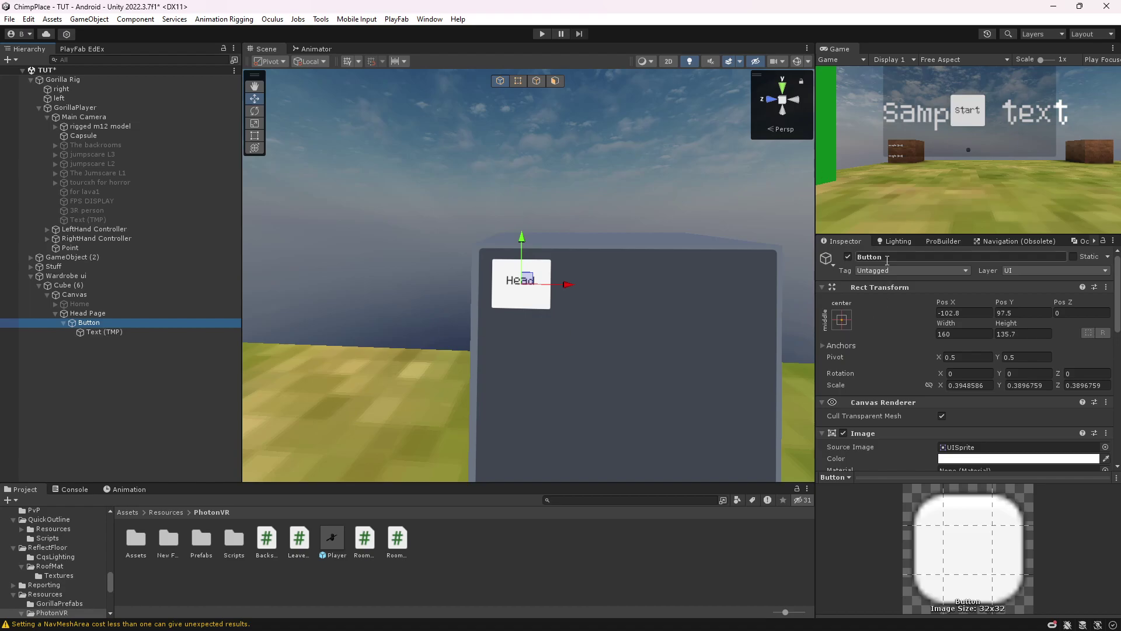
right_click(145, 318)
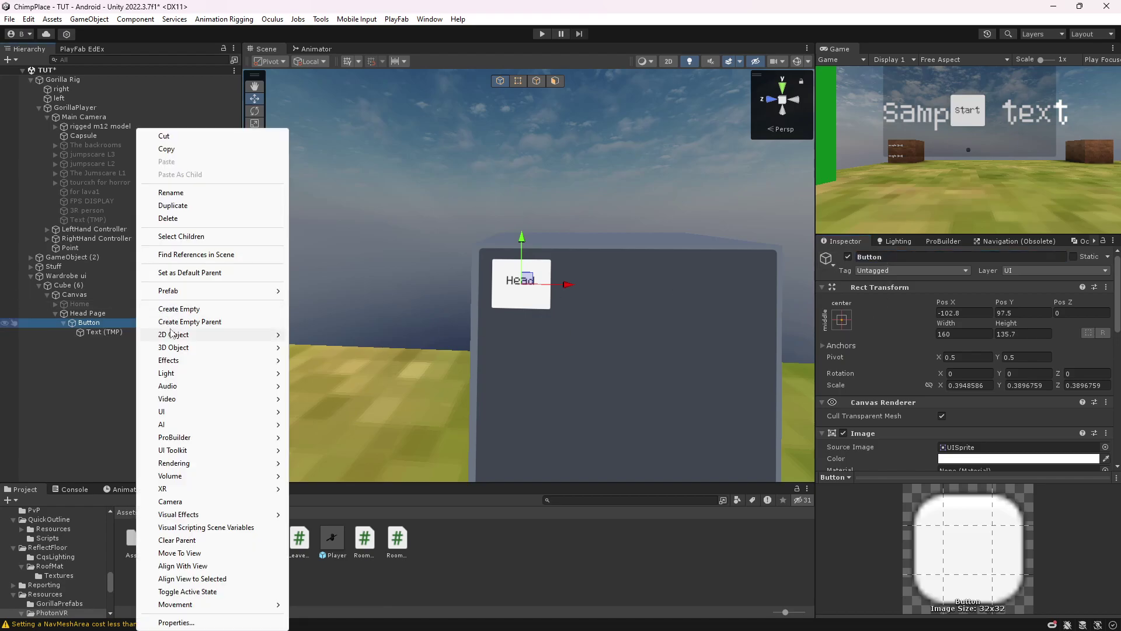
- Wrap the Head button in a new empty parent named TopHat
click(148, 321)
click(894, 259)
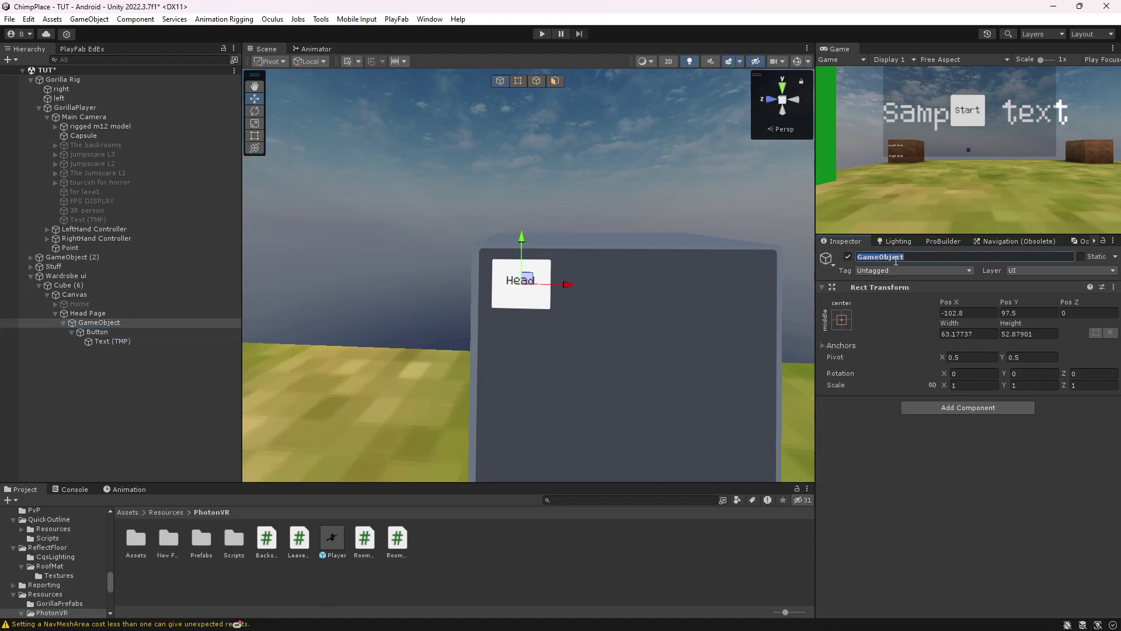
text(TopHat)
key(Return)
- Rename the button to TopHat Placeholder and move its label higher
click(97, 333)
click(887, 257)
text(T)
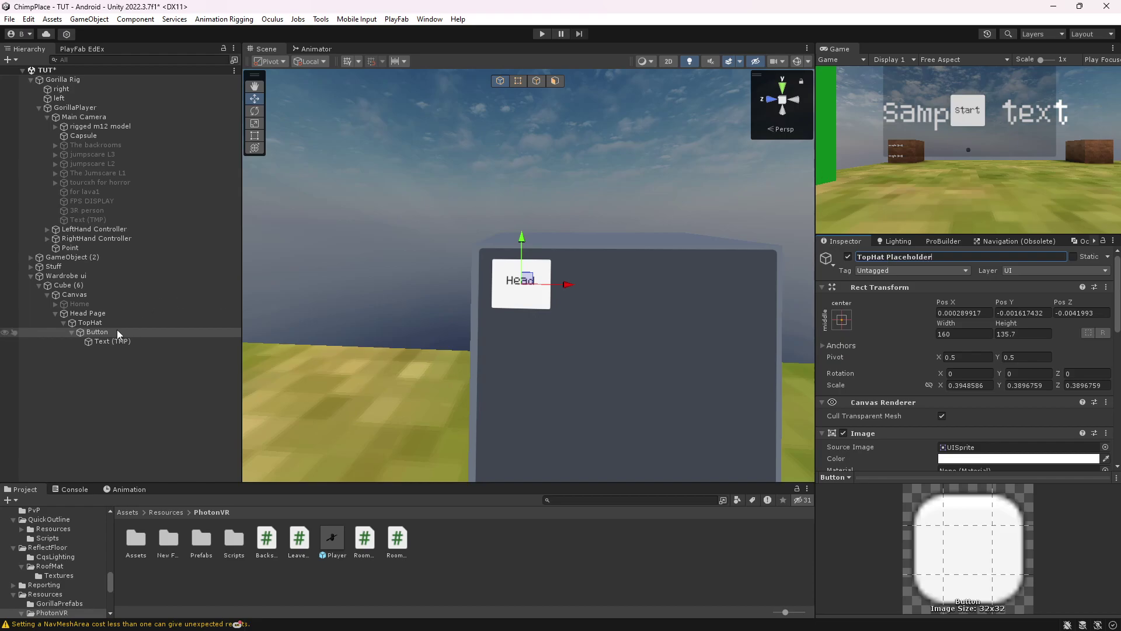
click(95, 340)
drag(525, 241, 523, 255)
- Duplicate the label and set the upper one's text to TopHat
key(ctrl+d)
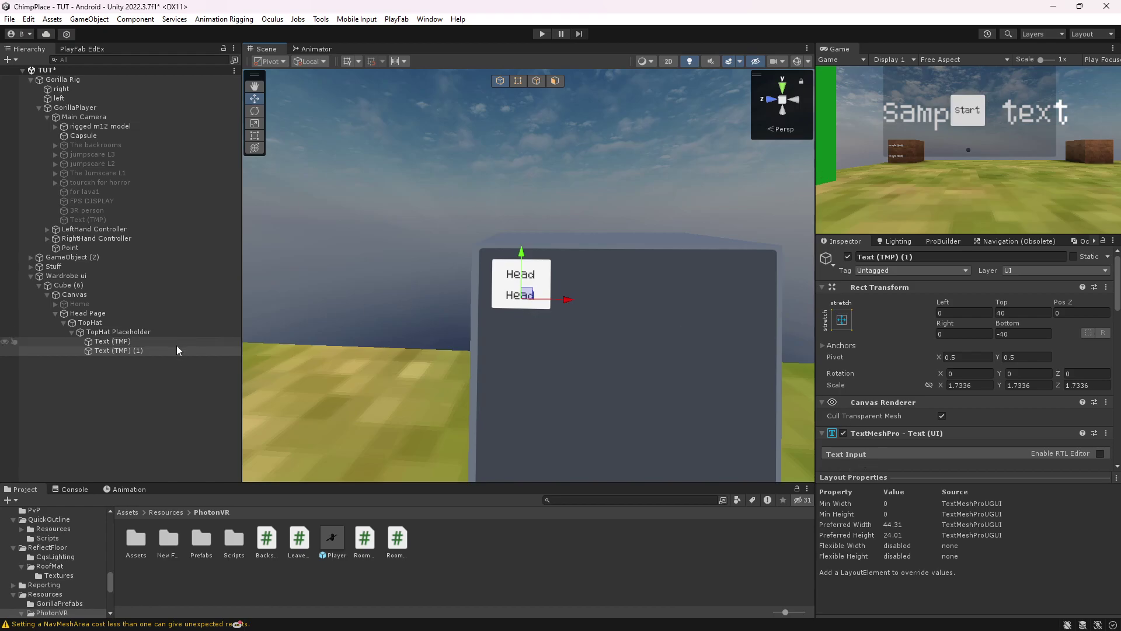
click(146, 342)
scroll(908, 419, down, 4)
click(883, 378)
text(TopHat)
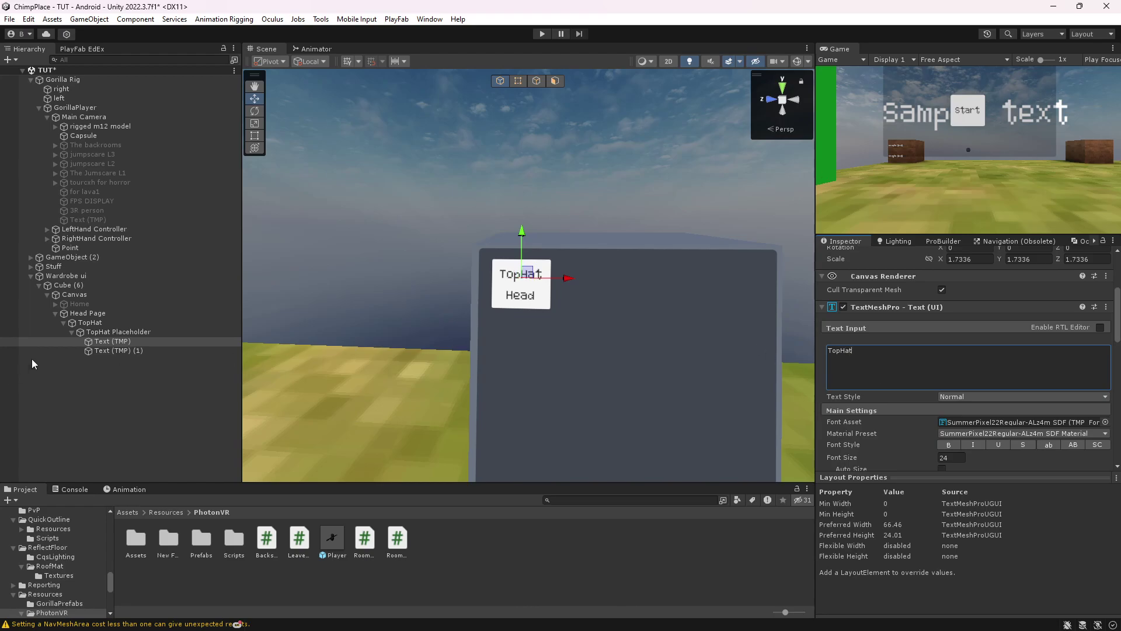
- Set the second label to 'you dont have this' and shrink it to fit
click(111, 352)
click(871, 370)
text(you dont have this)
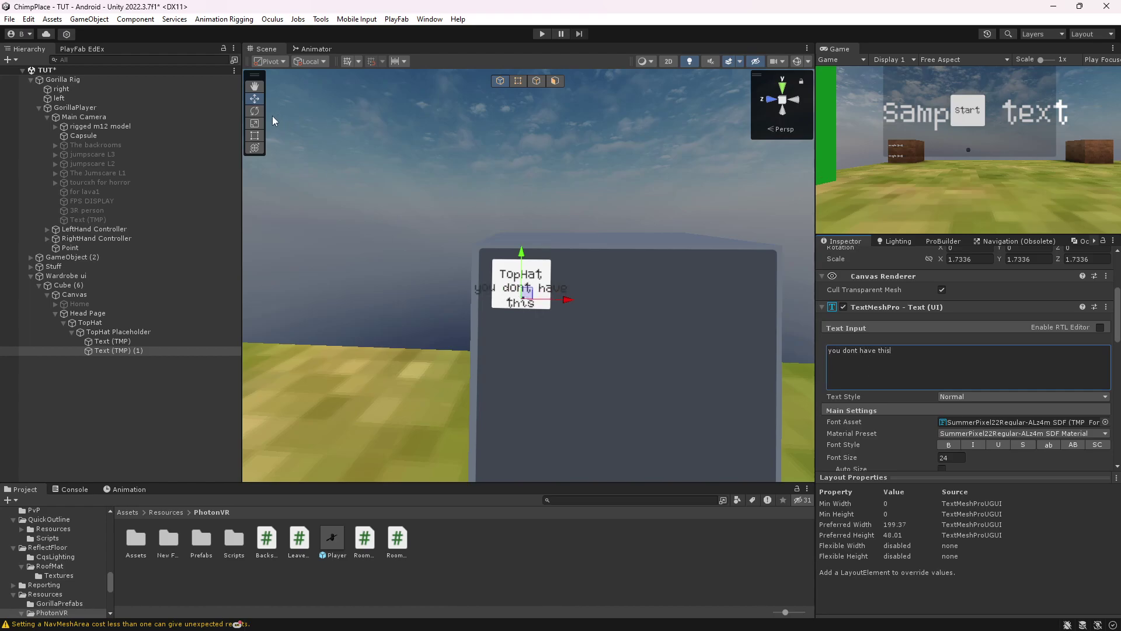
click(255, 124)
drag(521, 299, 499, 307)
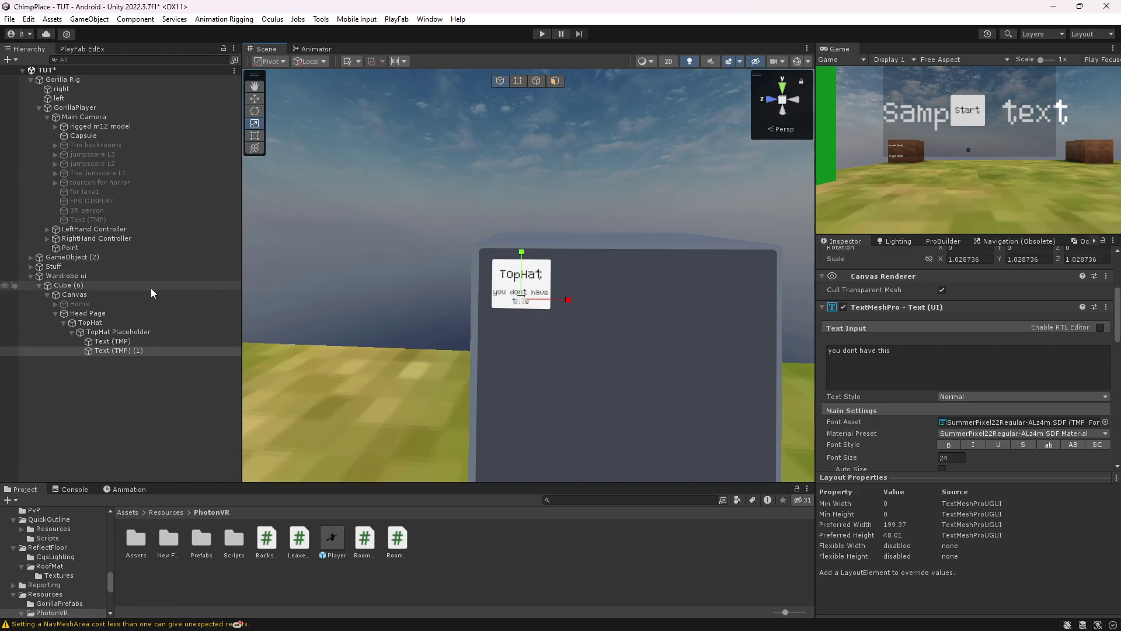
- Duplicate the placeholder as a TopHat button and deactivate TopHat Placeholder
click(85, 332)
key(ctrl+d)
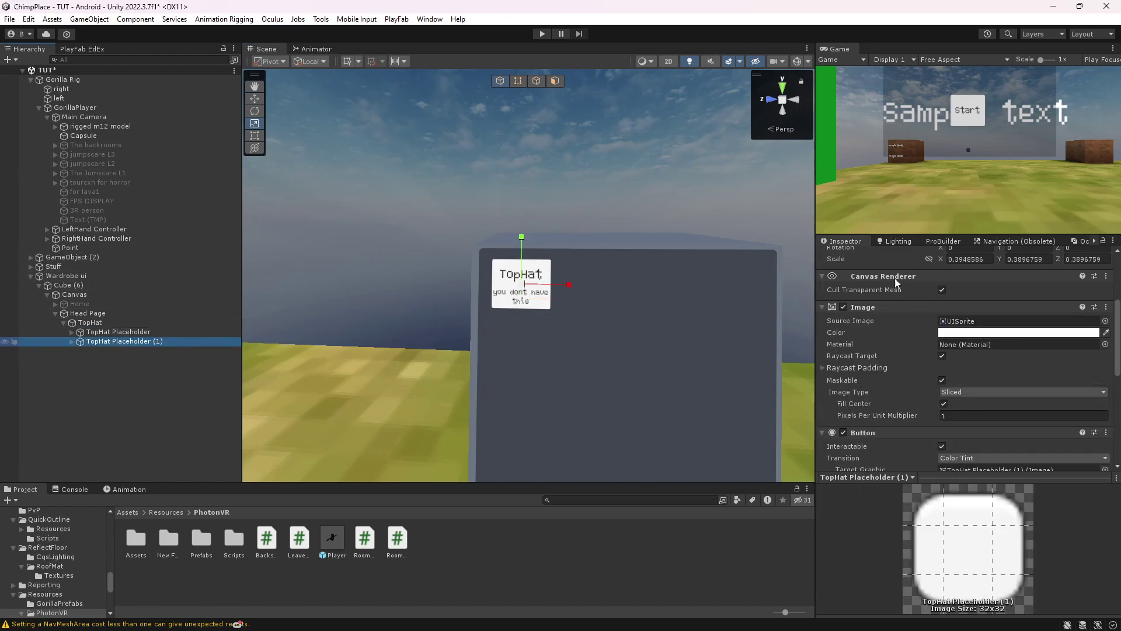
click(890, 257)
text(TopHat)
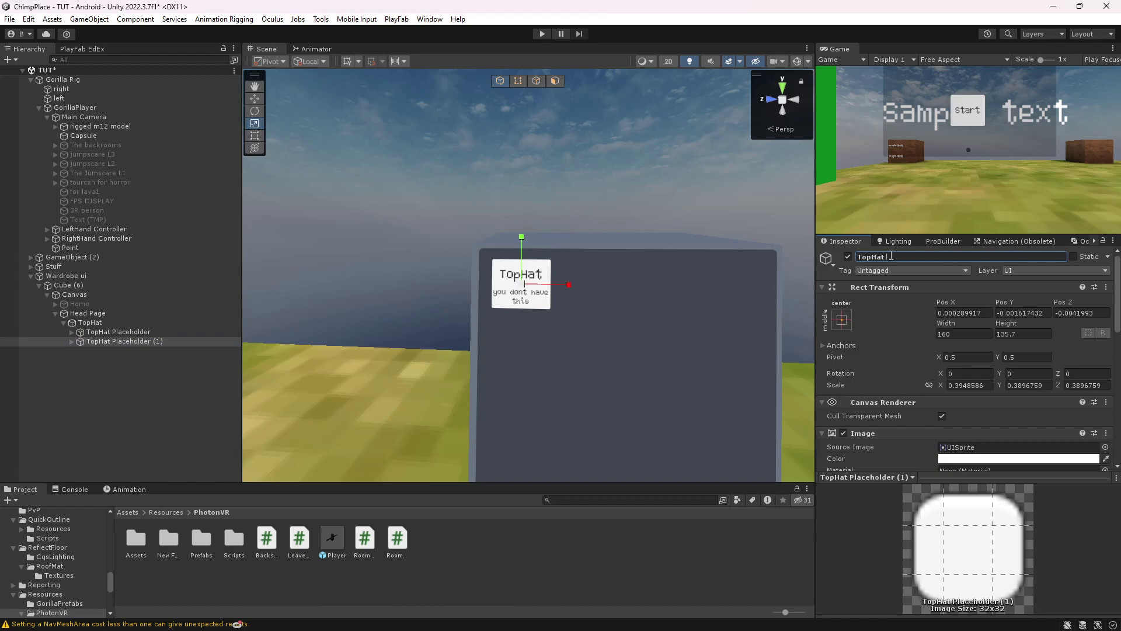
click(89, 332)
click(848, 257)
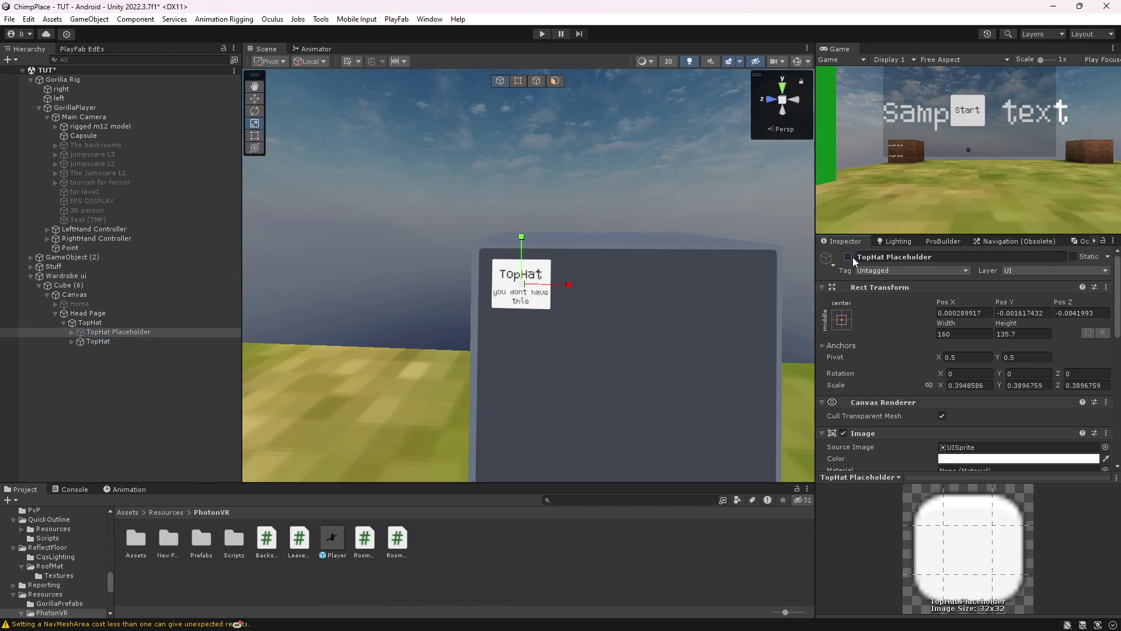
- Set the TopHat button's second label text to Put On
click(144, 341)
click(72, 341)
click(117, 360)
scroll(837, 403, down, 3)
click(902, 387)
text(Put On)
- Duplicate the TopHat button as TopHat dis
click(130, 342)
click(73, 341)
key(ctrl+d)
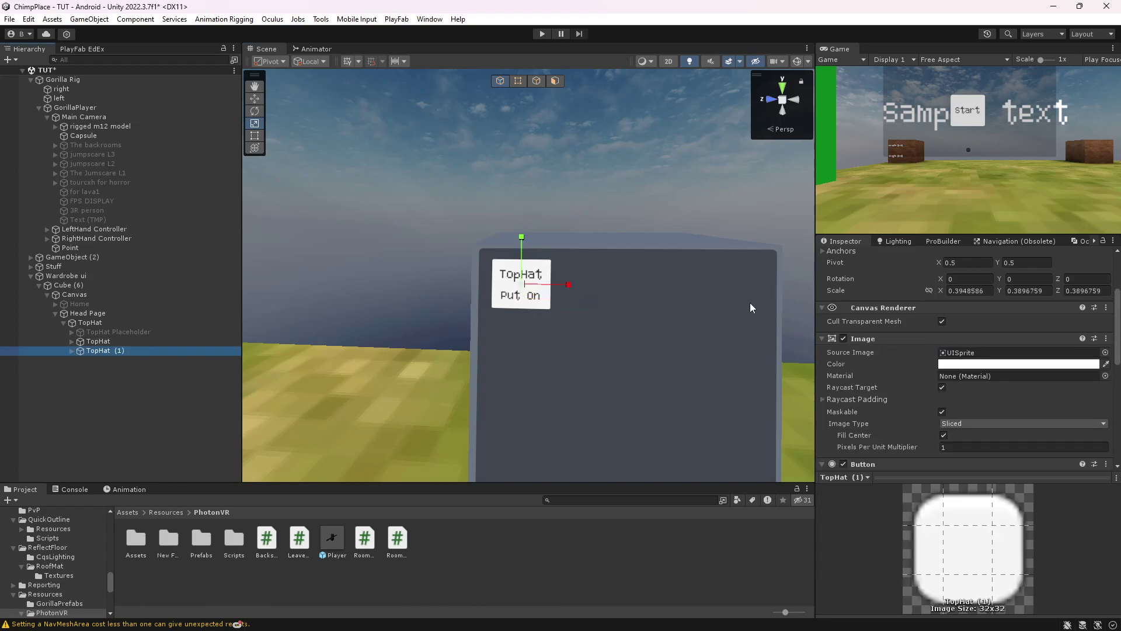
click(897, 257)
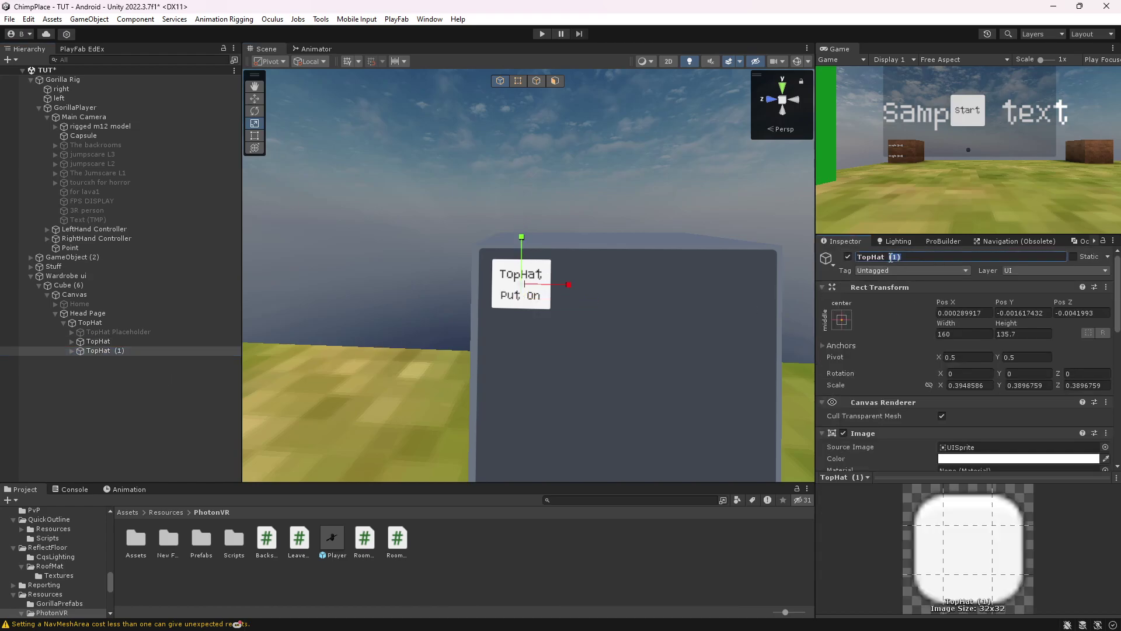
click(74, 351)
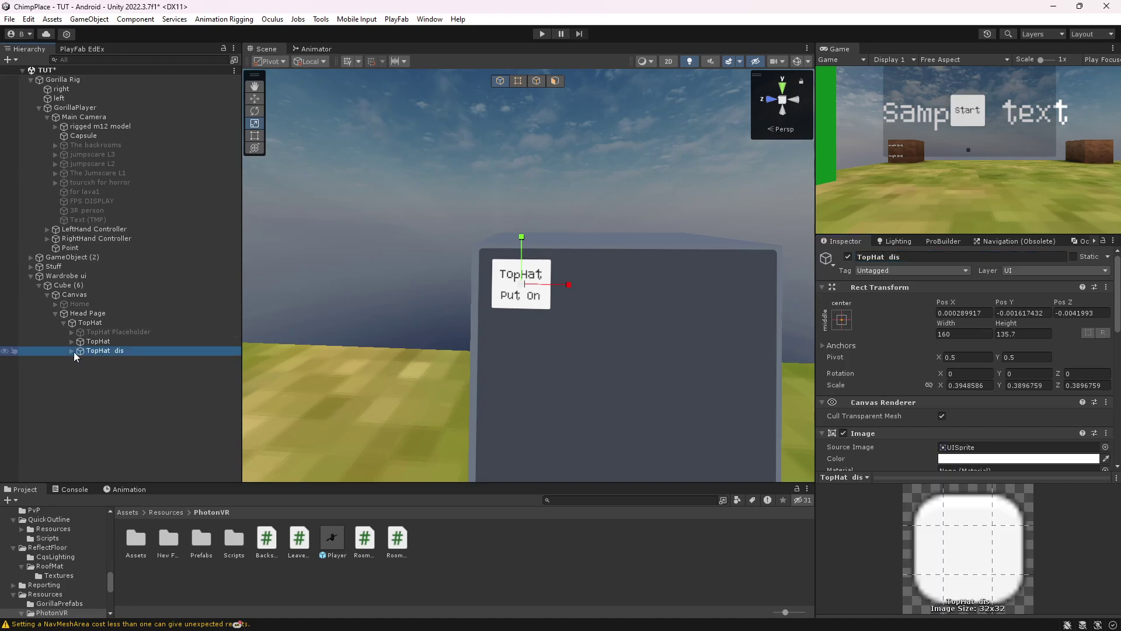
- Change the TopHat dis label text from Put On to Put Off
click(72, 350)
click(82, 361)
click(88, 369)
scroll(892, 403, down, 5)
click(846, 359)
double_click(844, 350)
text(Of)
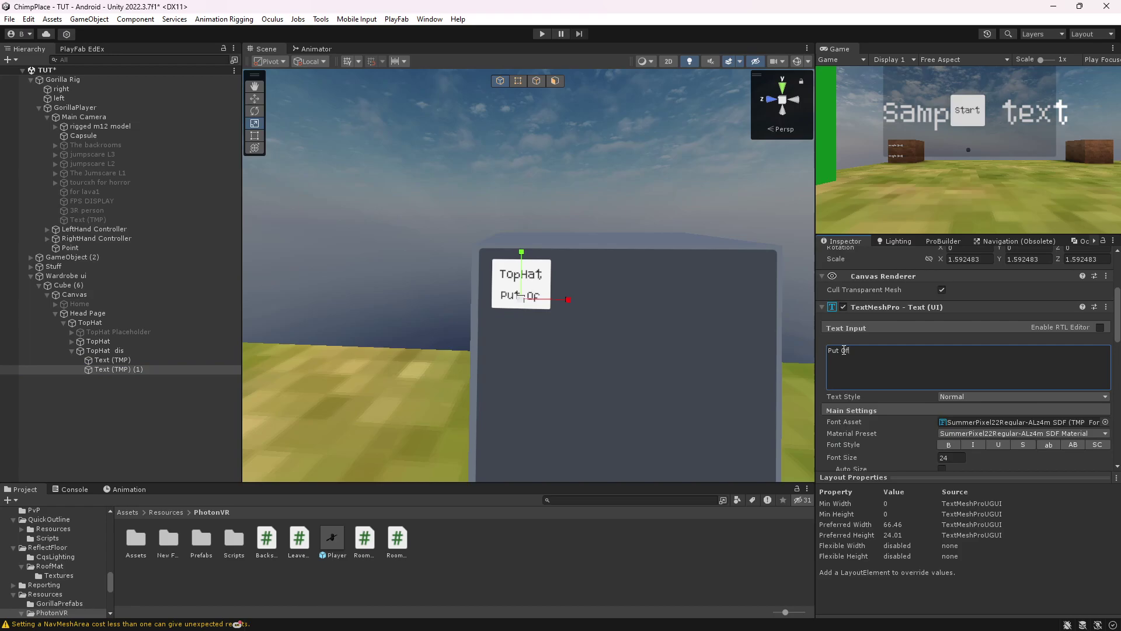
text(f)
click(111, 360)
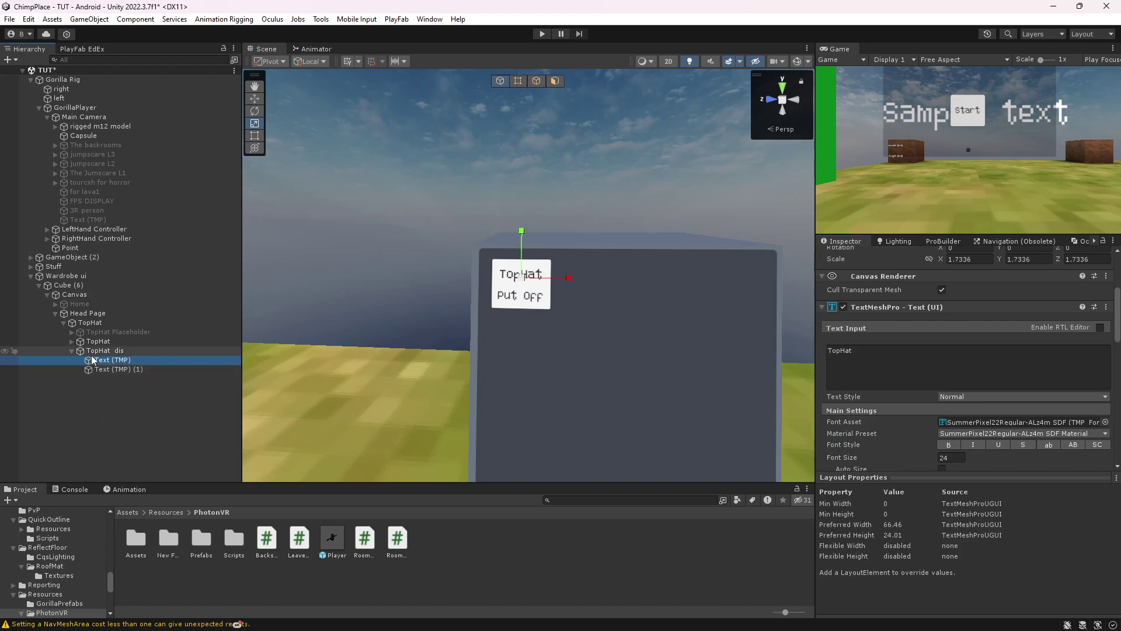
- Deactivate the TopHat dis button
key(Up)
scroll(911, 280, up, 5)
click(847, 256)
click(72, 350)
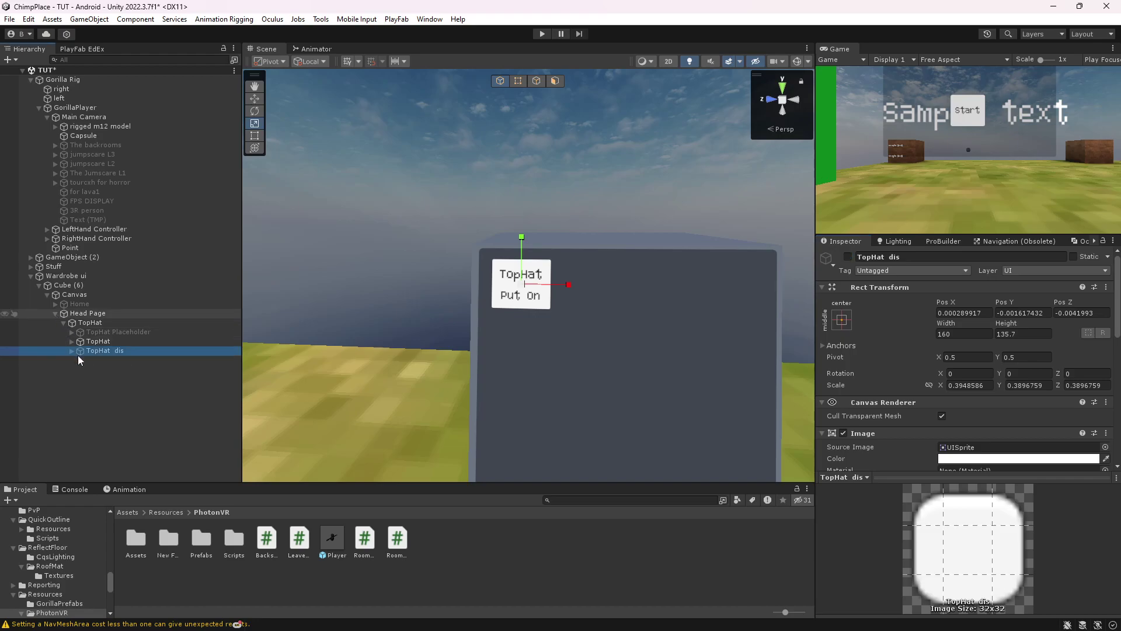
key(Left)
key(Left)
key(Left)
key(Left)
- Create an empty object named Head Cosmetics under the Canvas
right_click(70, 295)
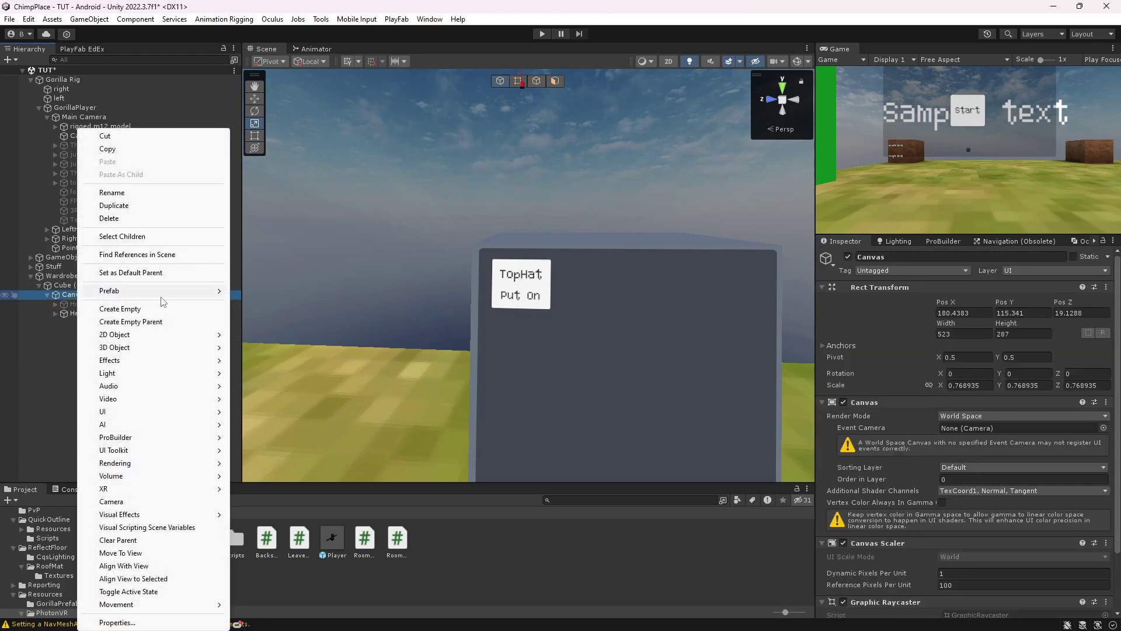
click(145, 309)
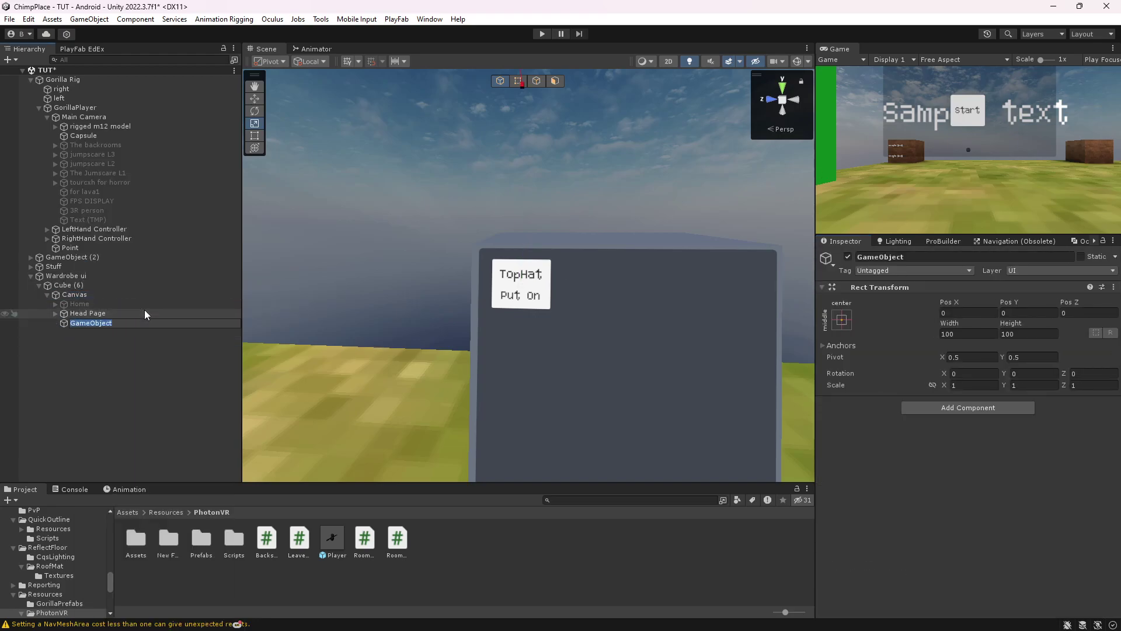
text(Head Cosmetics)
key(Return)
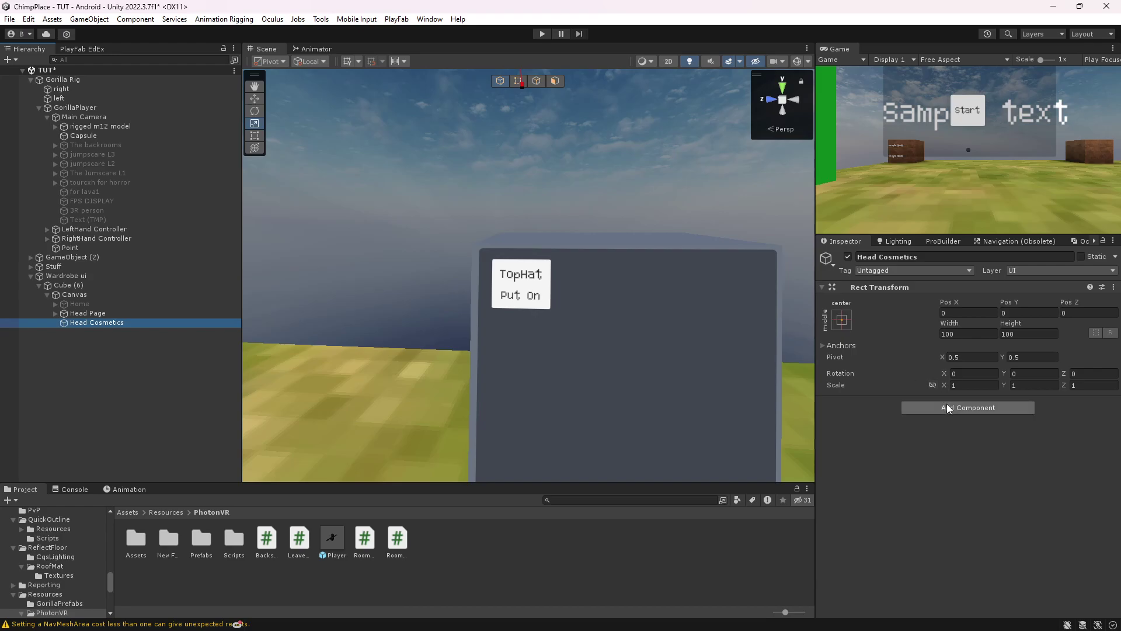
- Duplicate Head Cosmetics, nest the copy inside it, and add the Better U Icosmetics script
key(ctrl+d)
drag(96, 332, 96, 325)
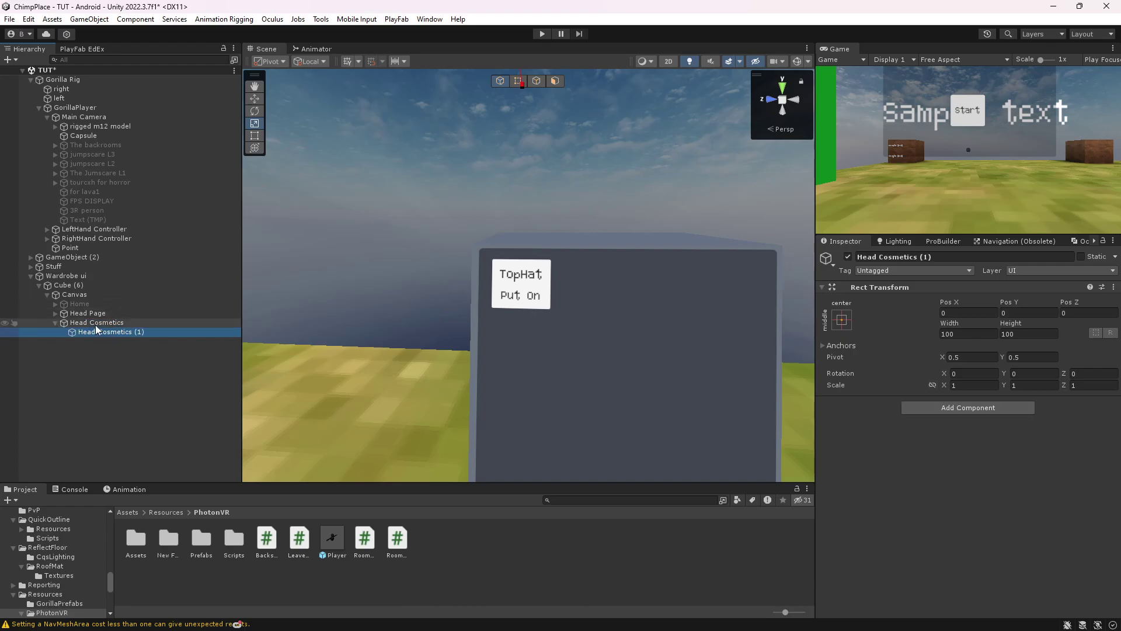
click(912, 257)
text(TopHat)
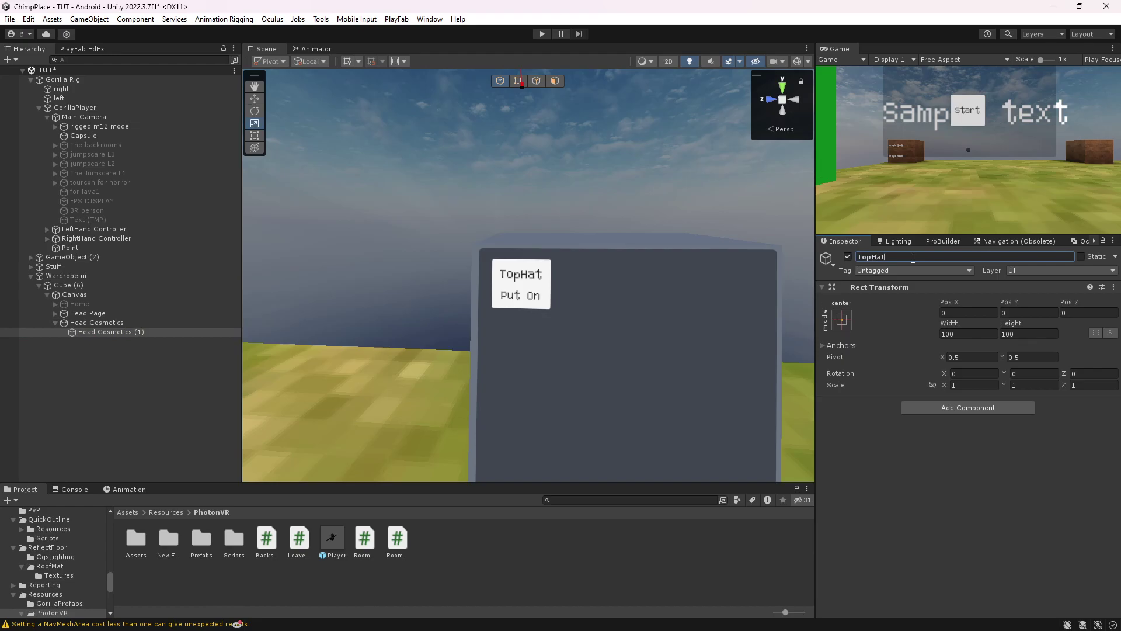
click(963, 407)
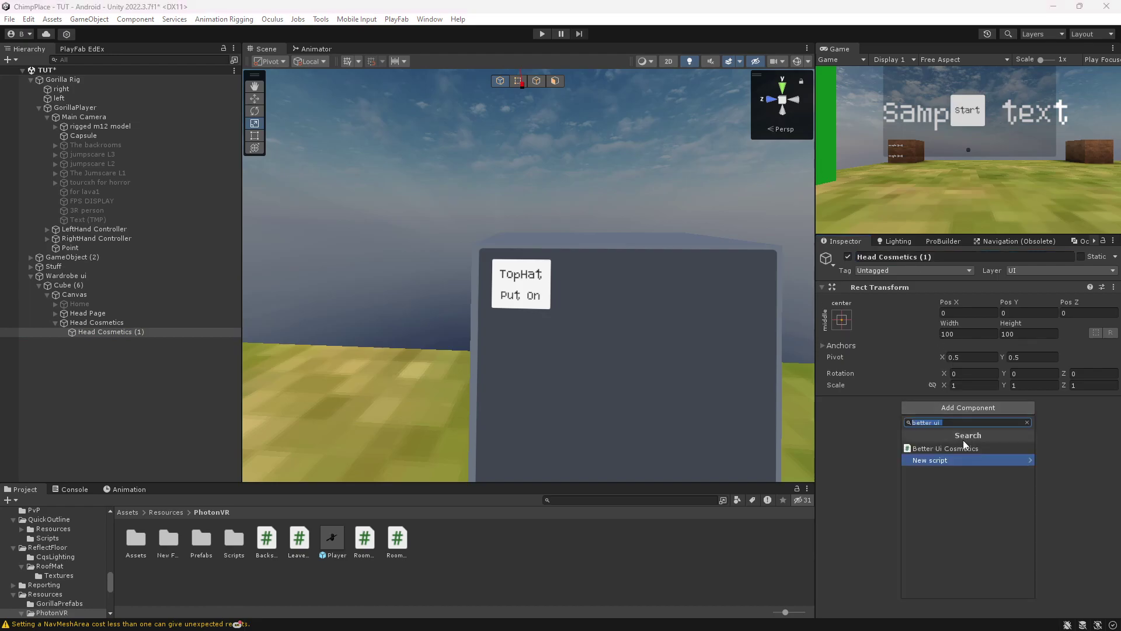
click(919, 452)
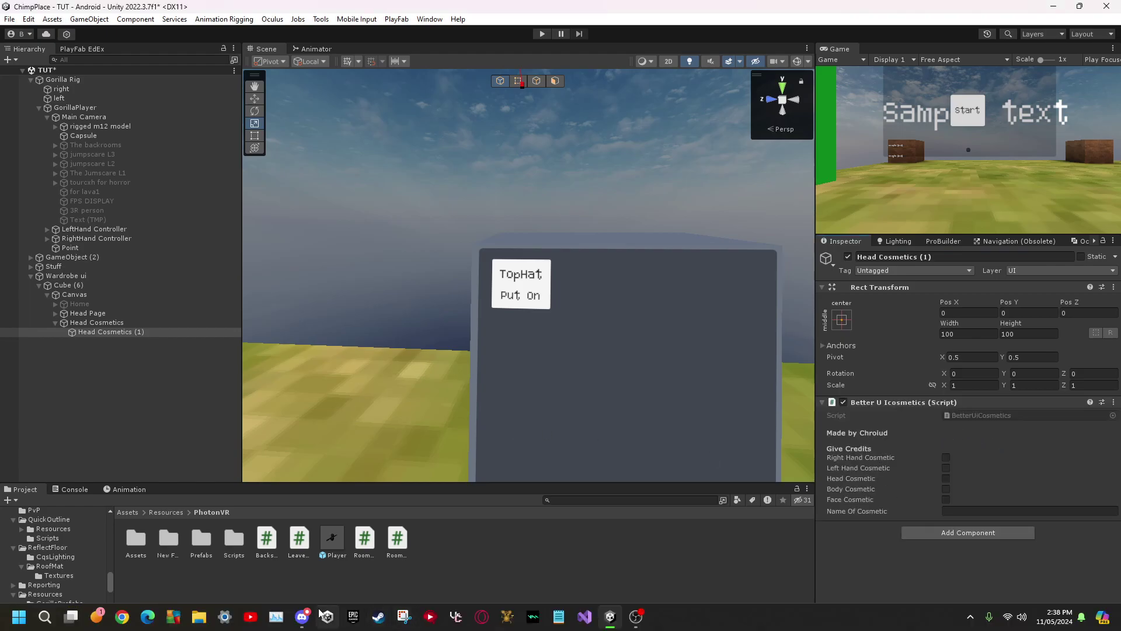
- Look up the cosmetics scripts in Discord's #ui-cosmetics channel, then return to Unity
click(312, 614)
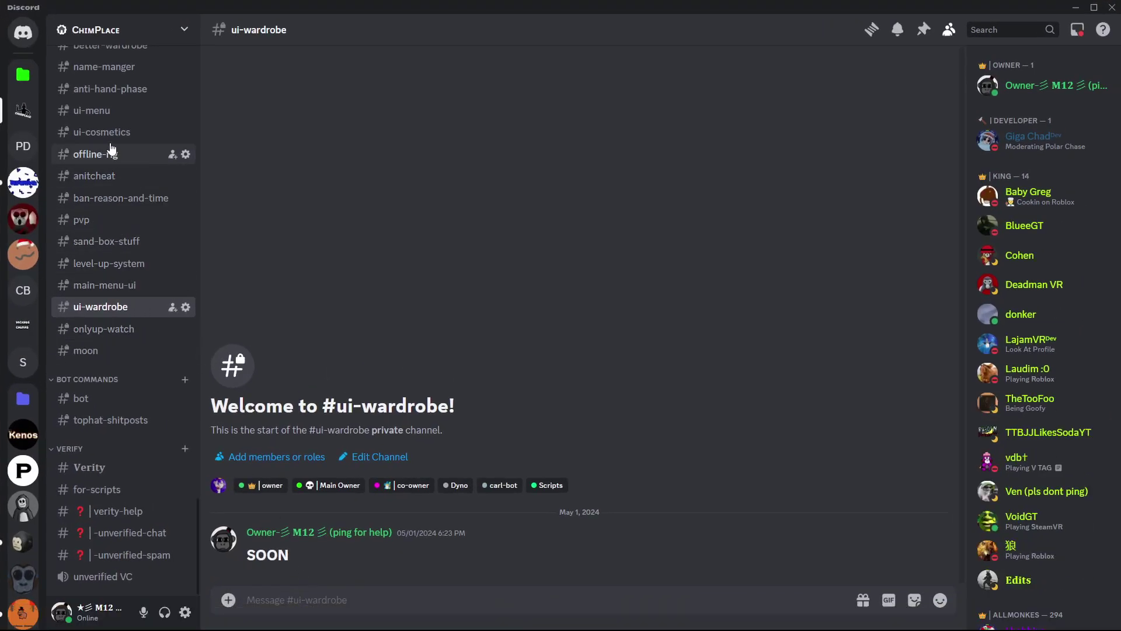
click(102, 131)
scroll(558, 312, up, 4)
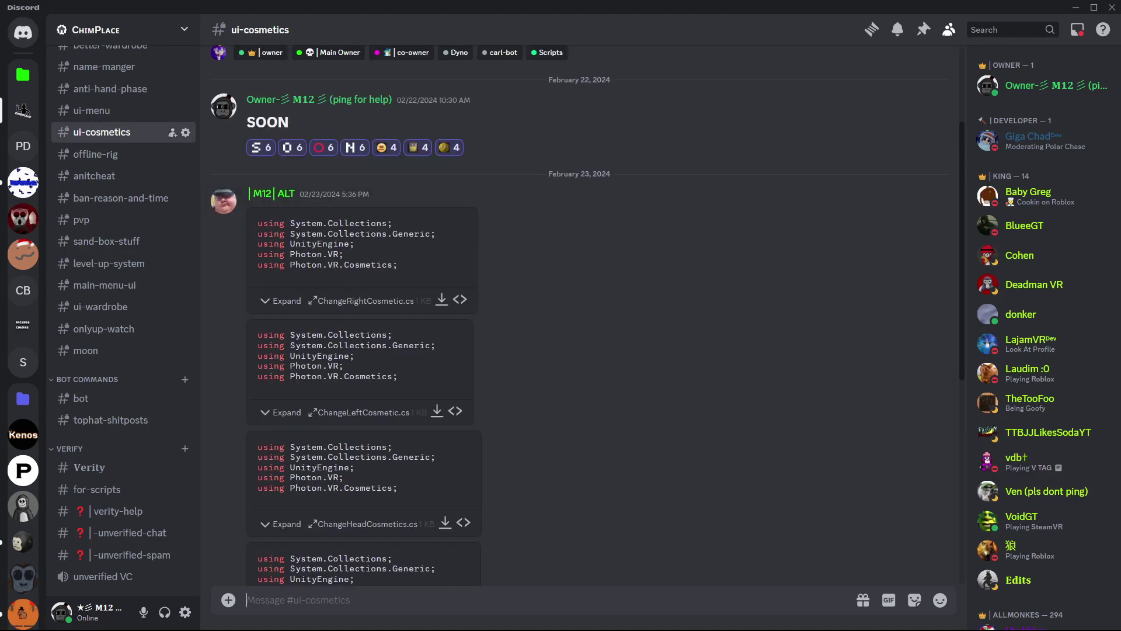
click(1075, 8)
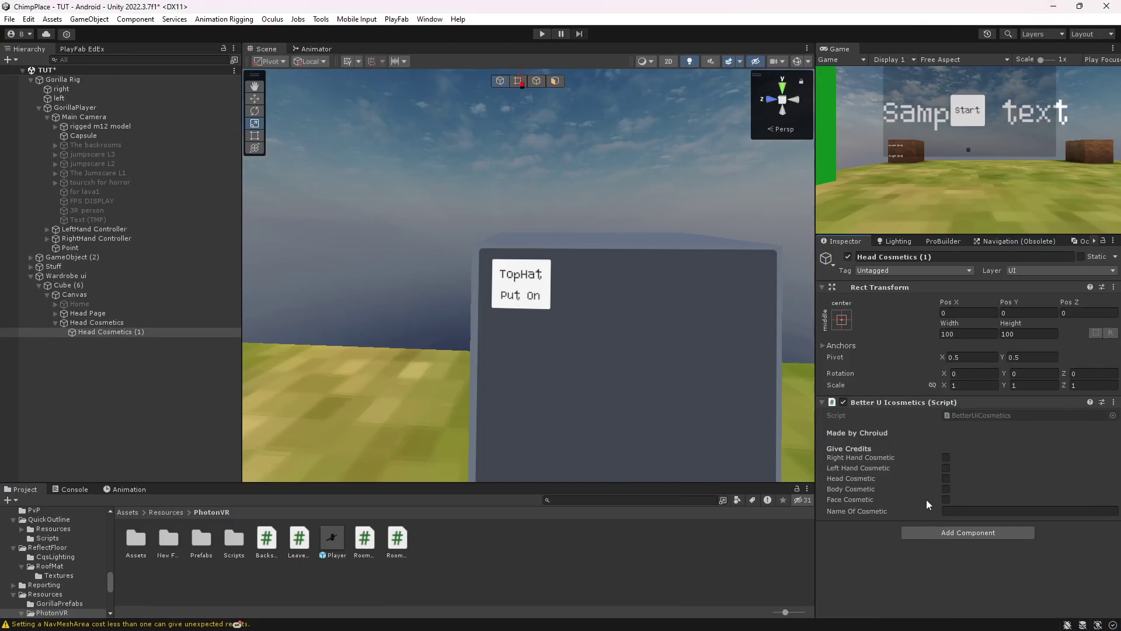
- Flag the copied cosmetic object as a head cosmetic and rename it TopHat
click(946, 478)
click(99, 331)
click(949, 257)
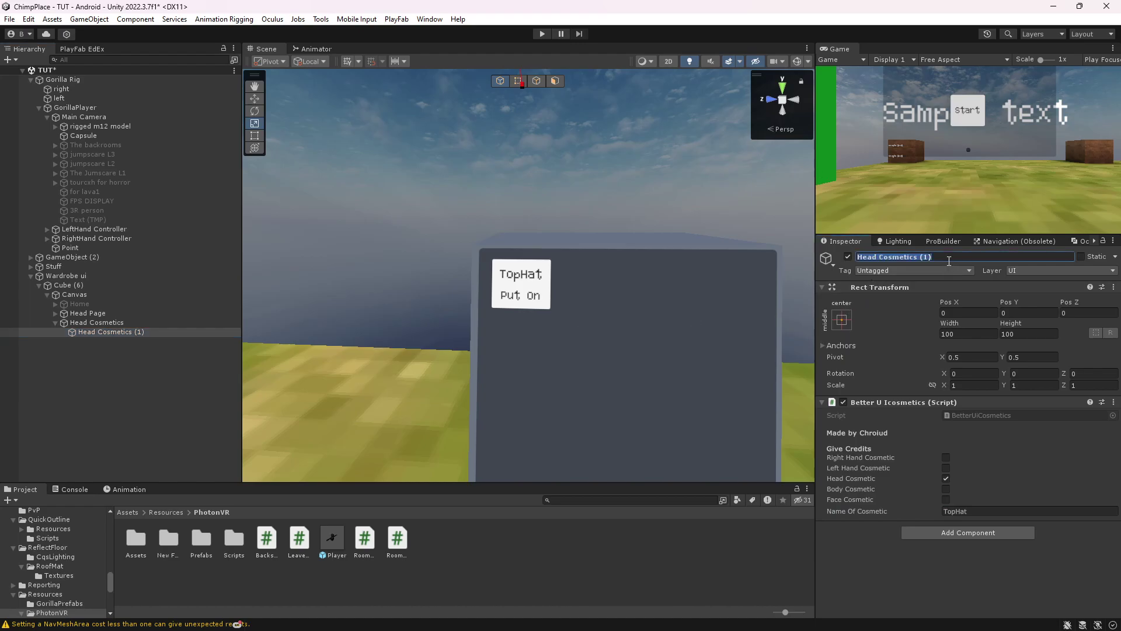
text(TopHat)
key(Return)
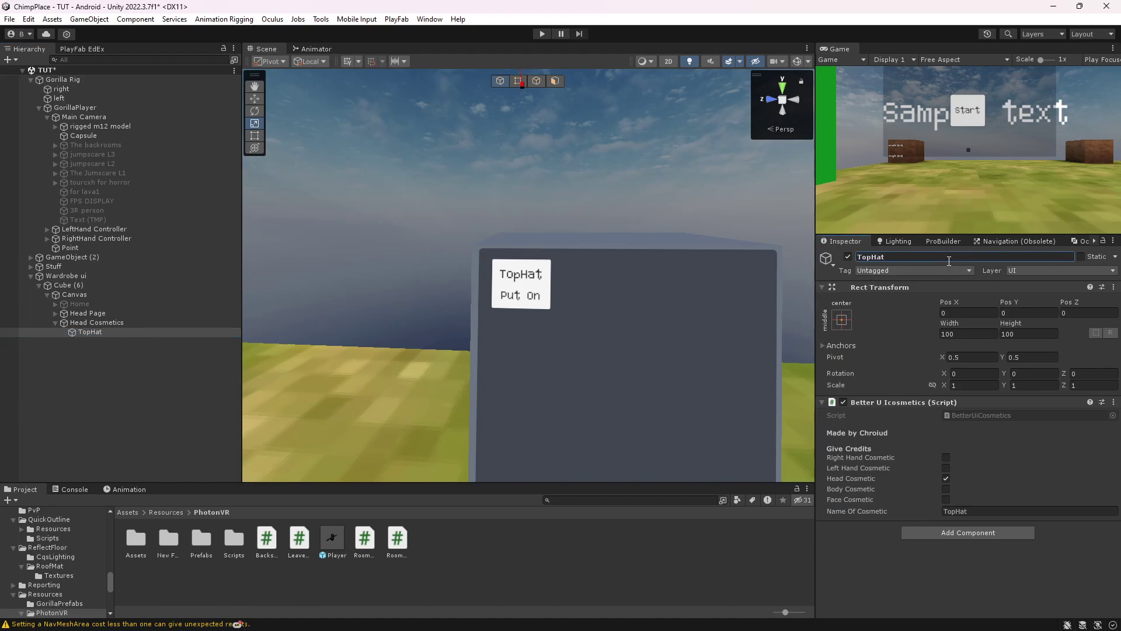
- Duplicate the Head Cosmetics group and rename the copy body
click(55, 322)
click(90, 321)
key(ctrl+d)
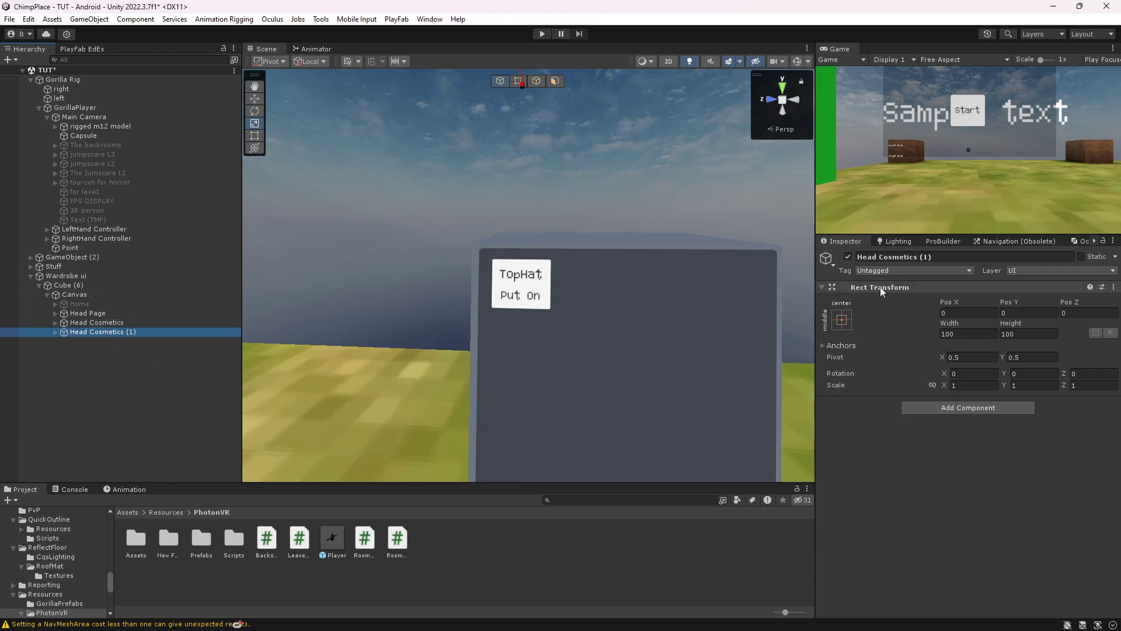
click(922, 258)
click(921, 257)
key(BackSpace)
key(BackSpace)
key(BackSpace)
key(BackSpace)
key(BackSpace)
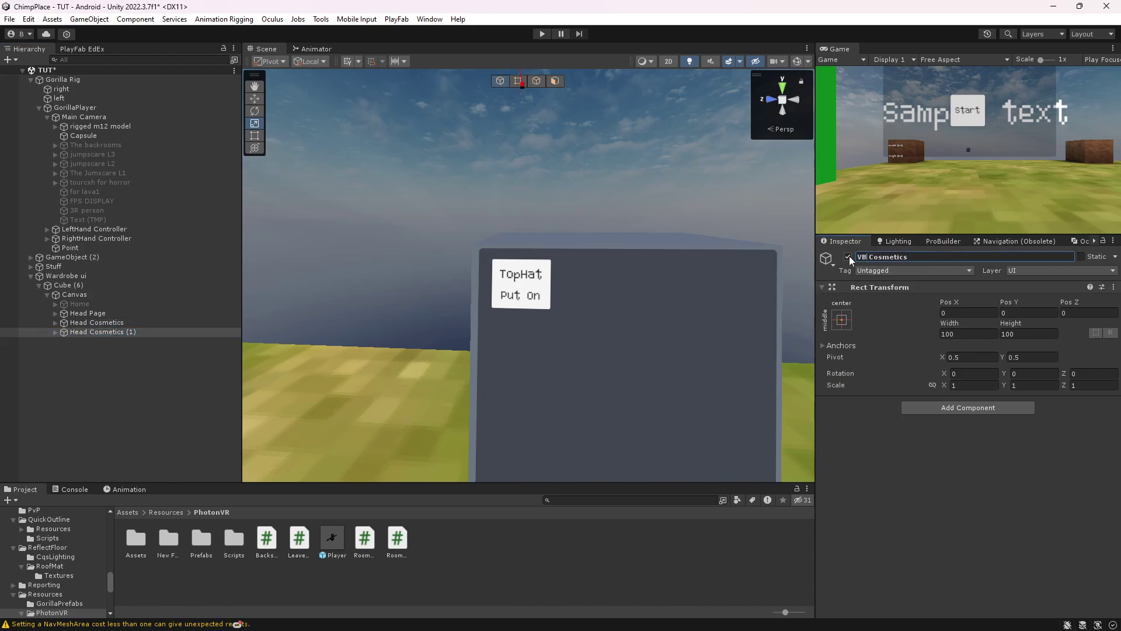
text(body)
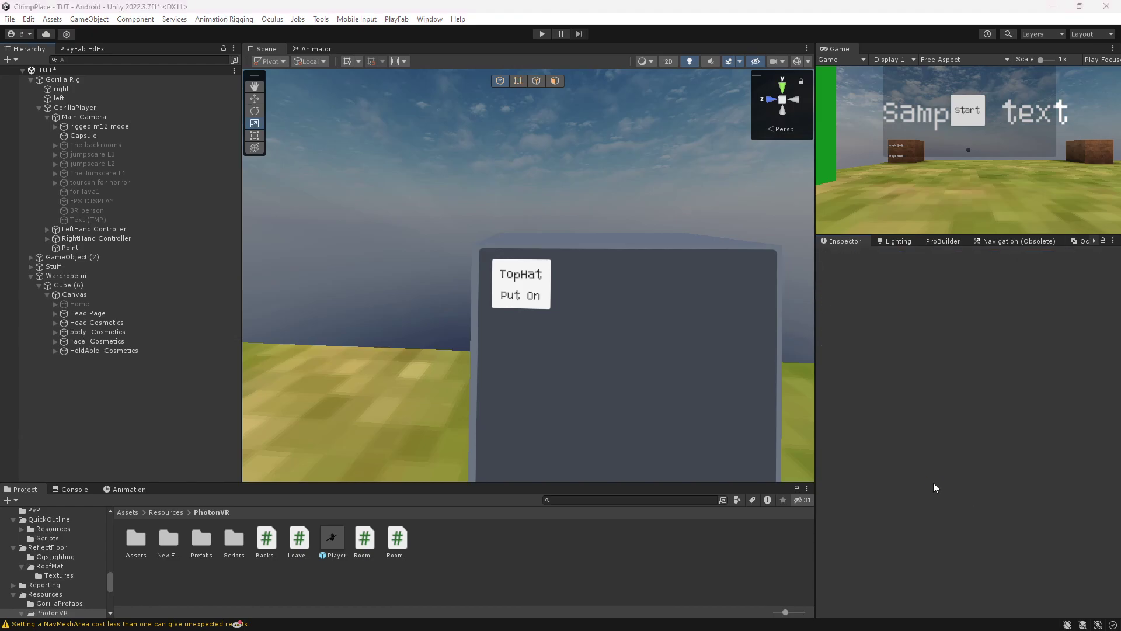
- Check the TopHat cosmetic inside the Head Cosmetics group
click(54, 323)
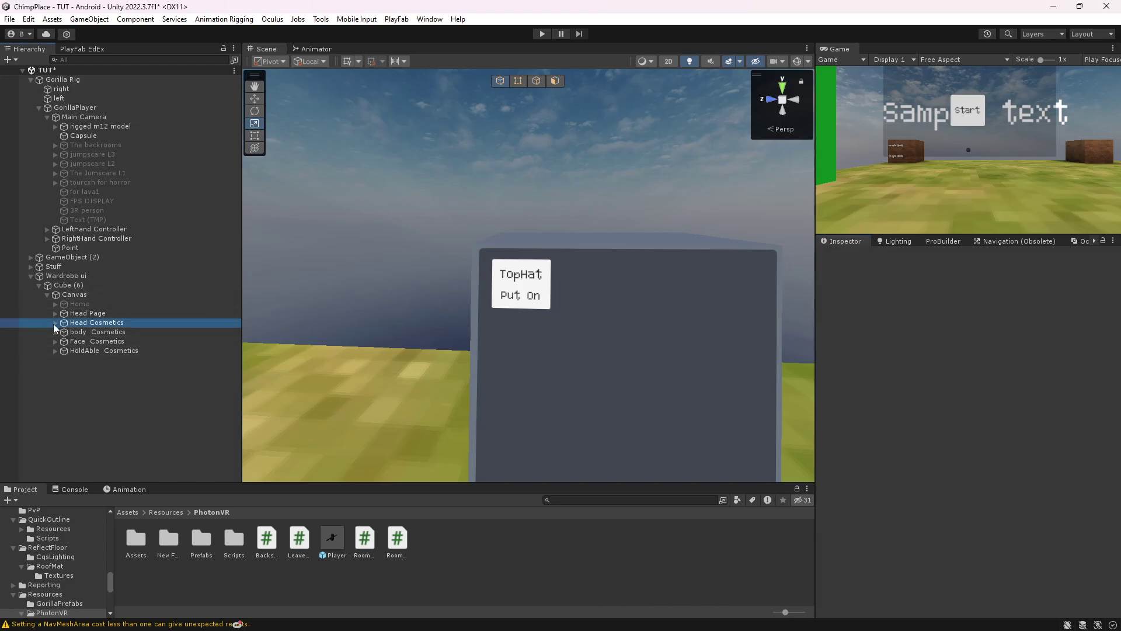
click(55, 322)
click(81, 332)
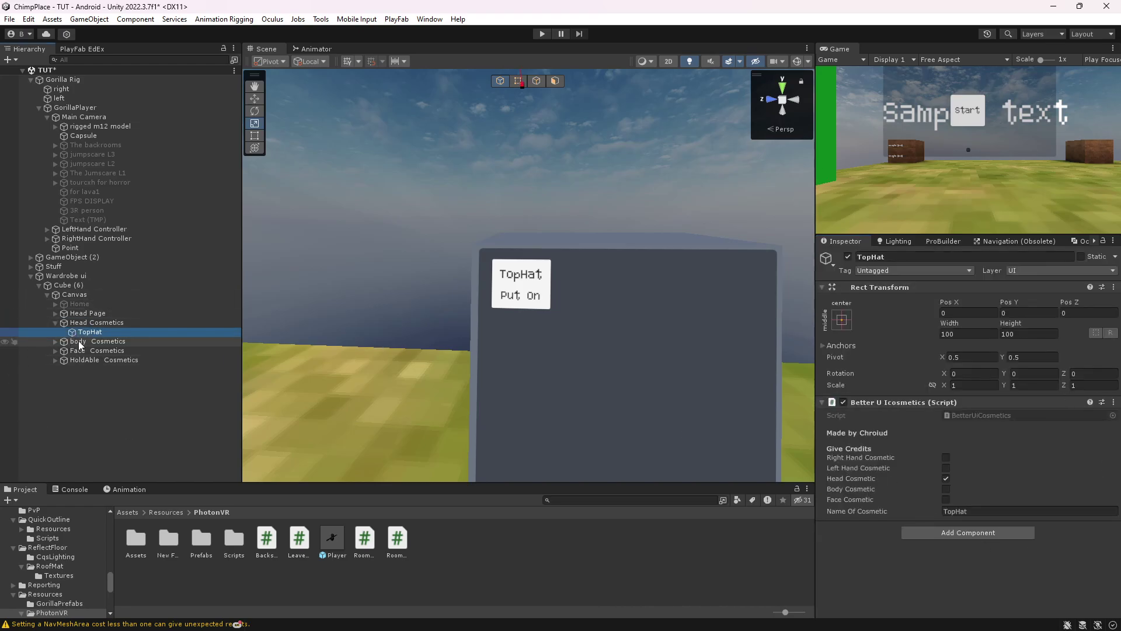
click(55, 323)
- Select the TopHat button under Head Page and add three On Click entries
click(56, 314)
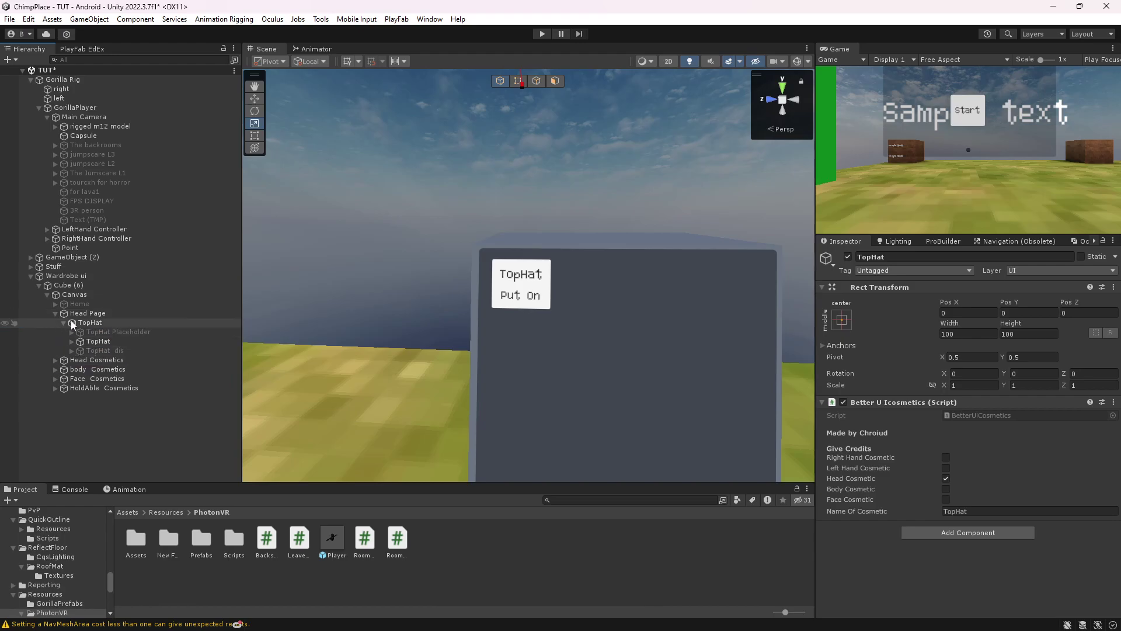
click(101, 342)
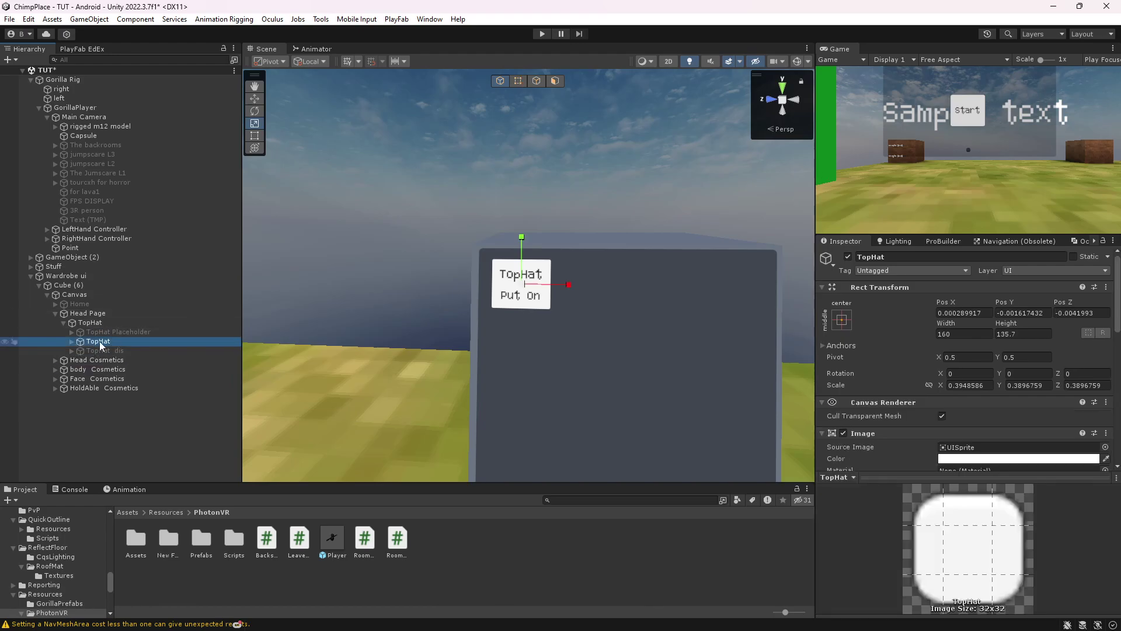
scroll(893, 347, down, 6)
scroll(893, 347, down, 3)
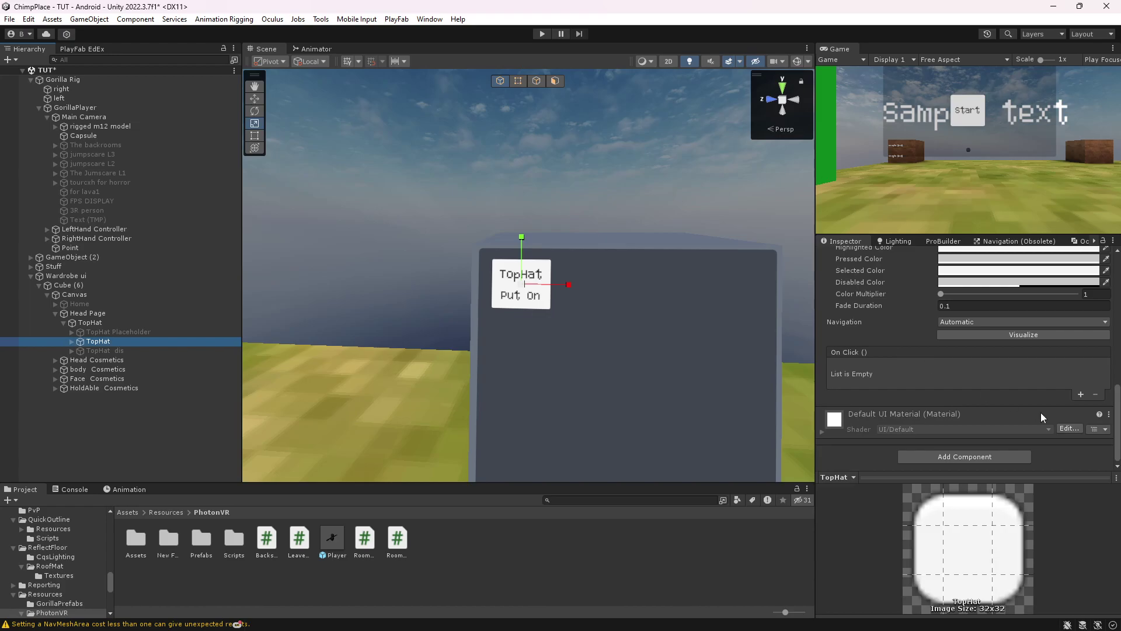
click(1086, 395)
click(1081, 398)
click(1081, 425)
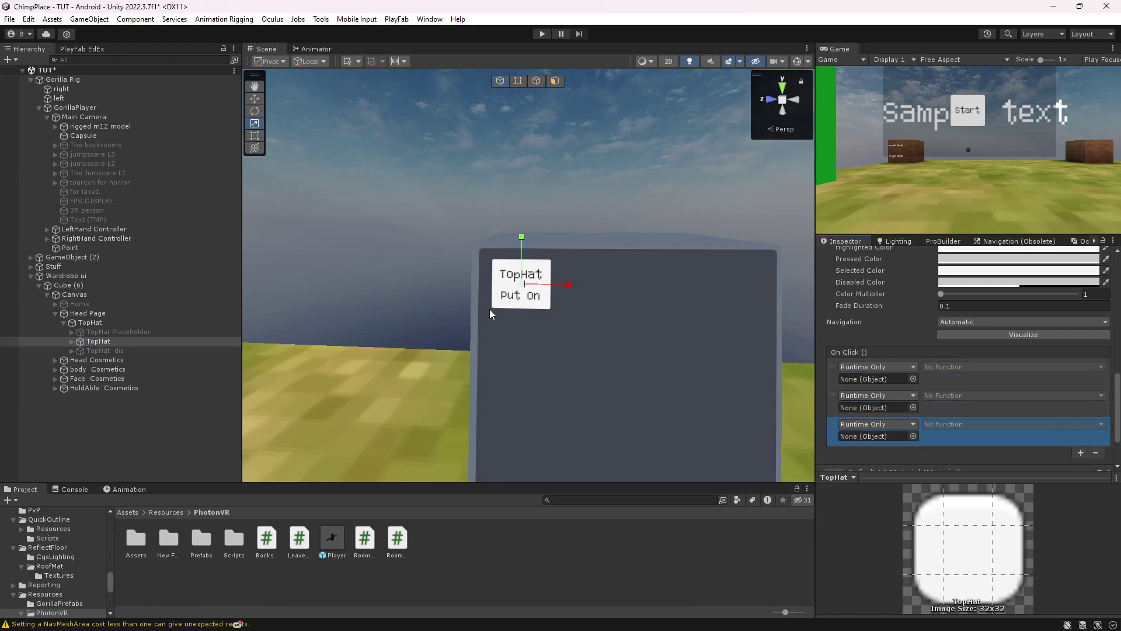
- Assign the TopHat cosmetic, TopHat and TopHat dis to the three On Click entries
drag(98, 341, 876, 408)
drag(146, 350, 873, 436)
click(55, 360)
drag(69, 373, 876, 379)
click(97, 373)
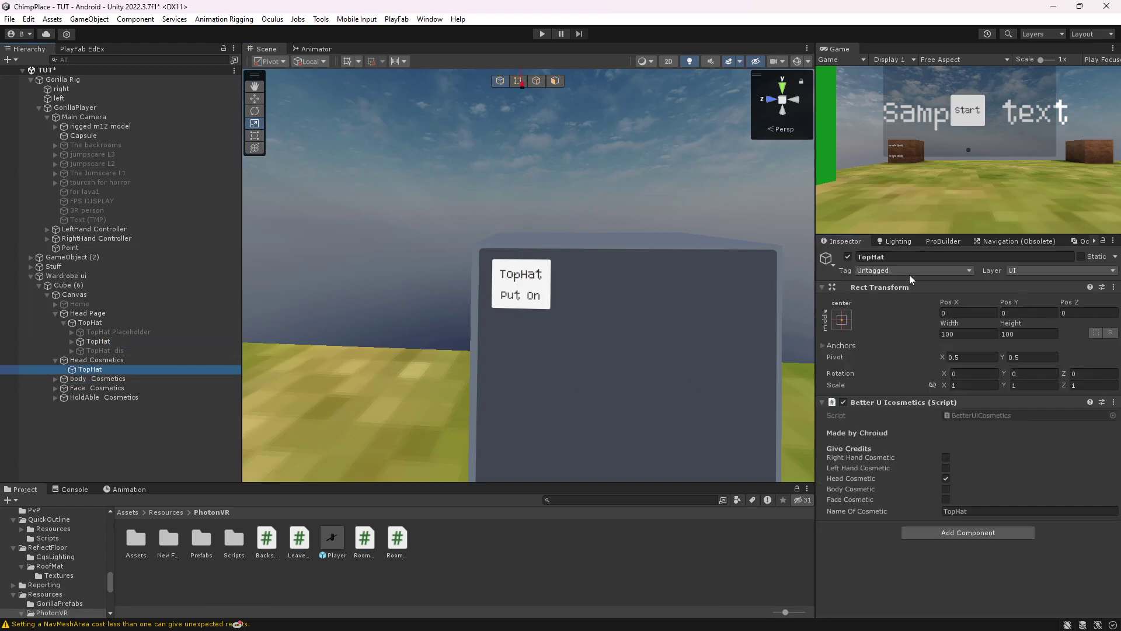
- Disable the TopHat cosmetic and set the TopHat button's first On Click entry to GameObject.SetActive
click(848, 257)
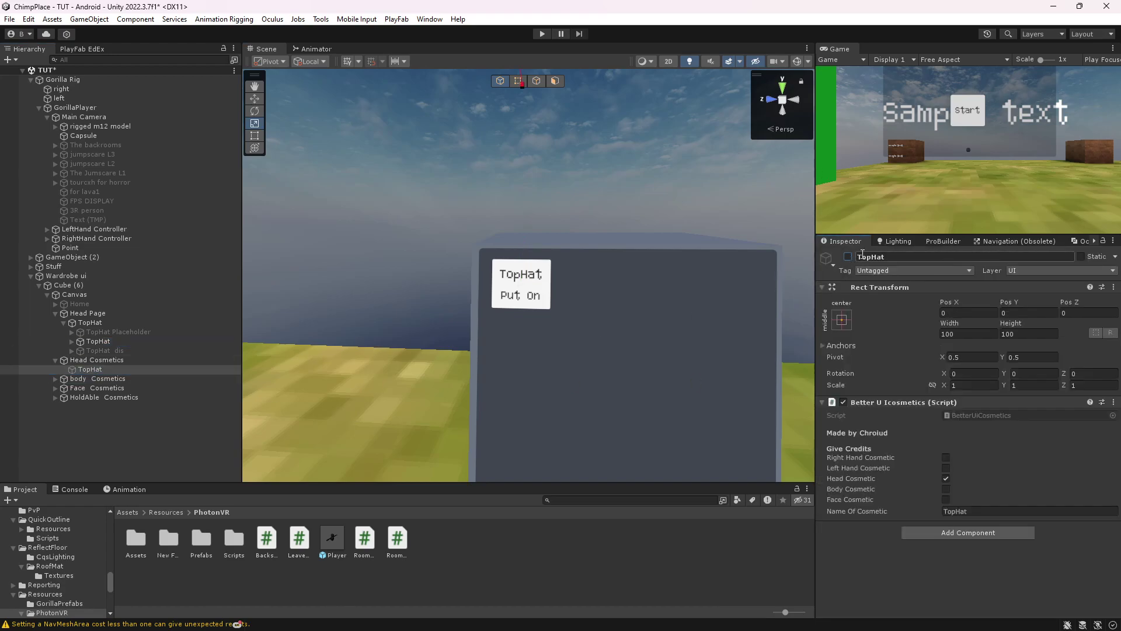
click(86, 341)
scroll(934, 397, down, 5)
scroll(939, 401, down, 4)
click(975, 405)
click(971, 392)
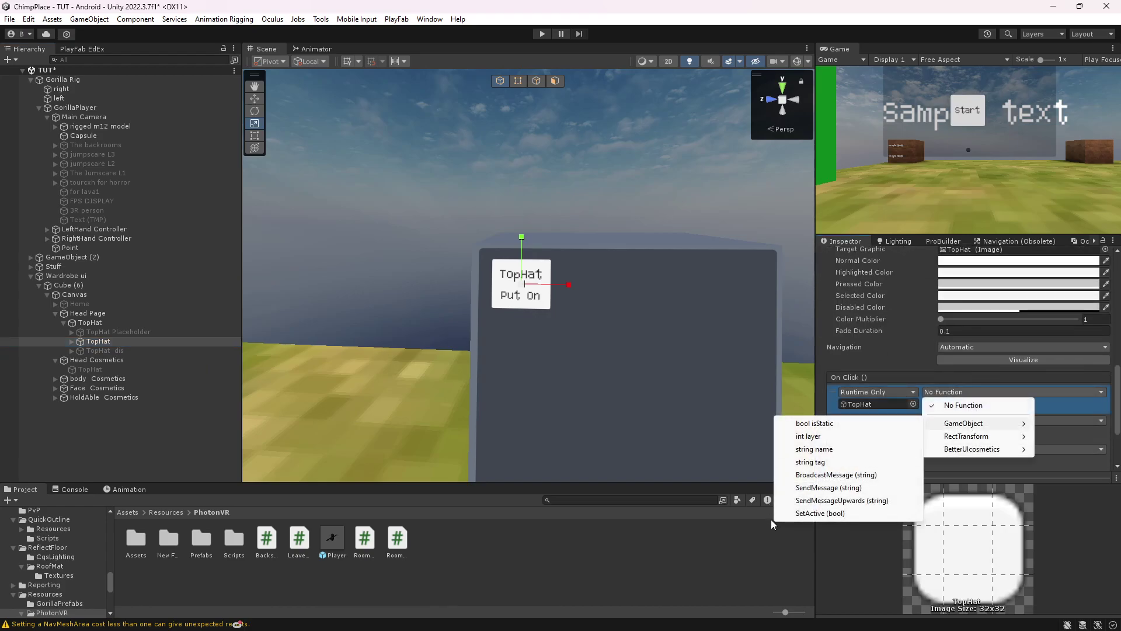
click(812, 513)
- Set the second and third On Click entries to GameObject.SetActive, ticking the third true
scroll(932, 398, down, 3)
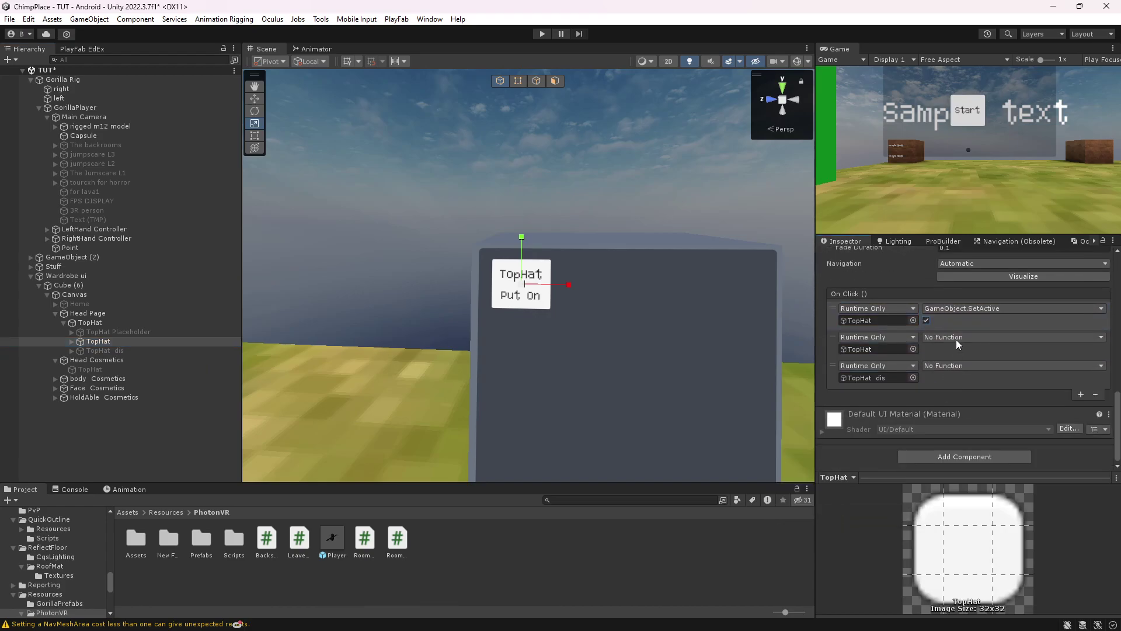
click(956, 339)
mouse_move(952, 368)
click(888, 456)
click(946, 366)
mouse_move(952, 397)
click(888, 486)
click(927, 378)
- Copy the TopHat On Click list and paste it onto the TopHat dis button
right_click(900, 298)
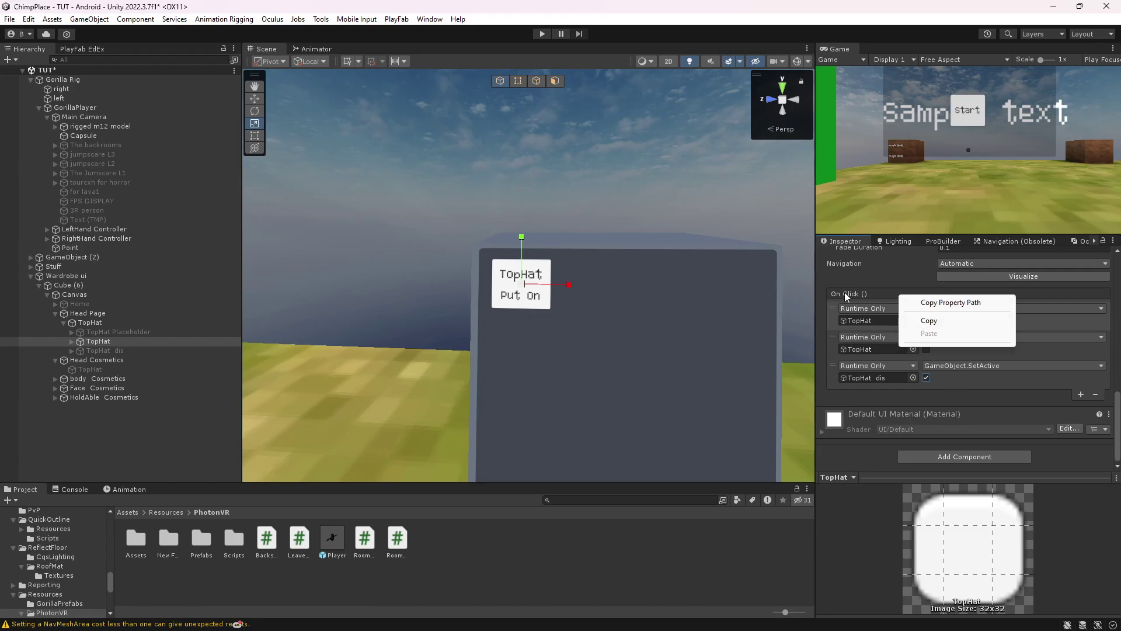
click(928, 320)
click(109, 348)
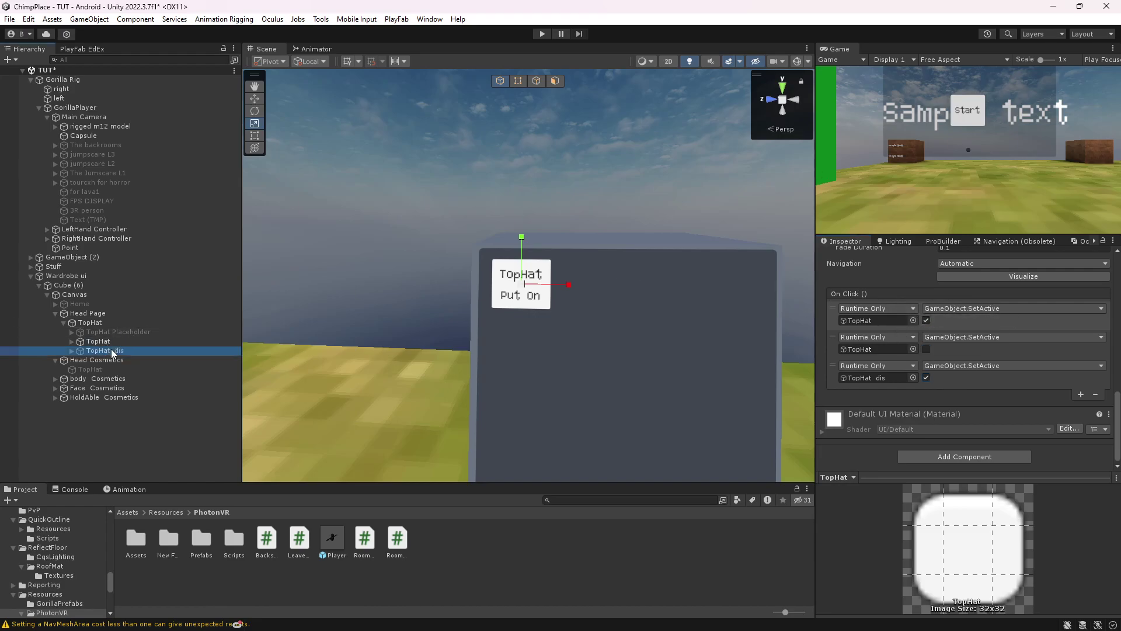
right_click(849, 382)
click(888, 426)
scroll(937, 399, down, 2)
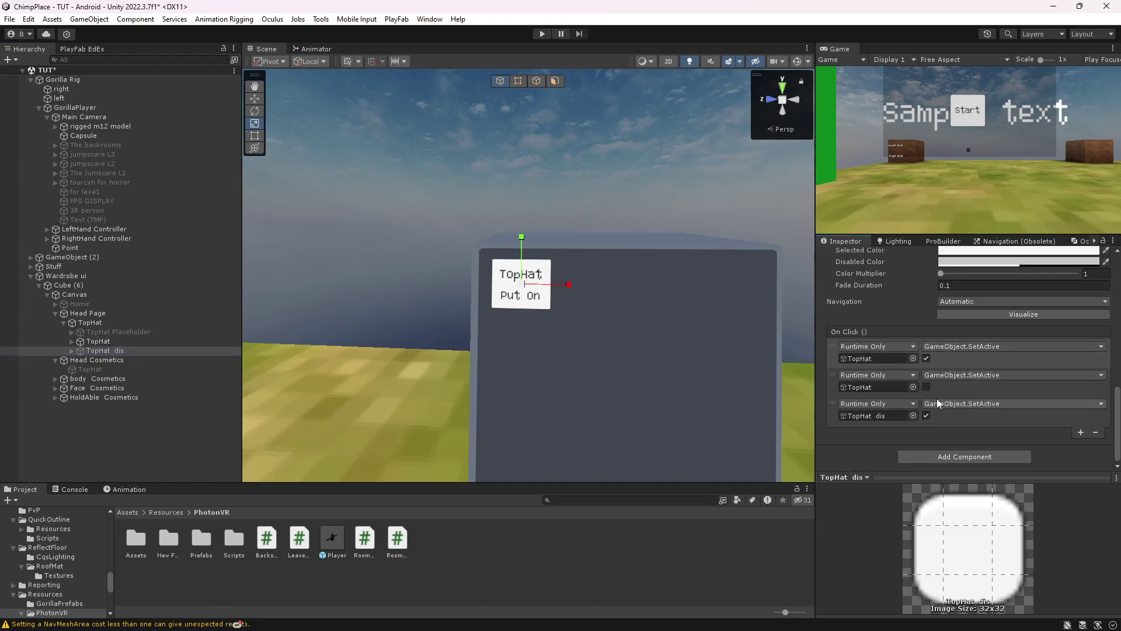